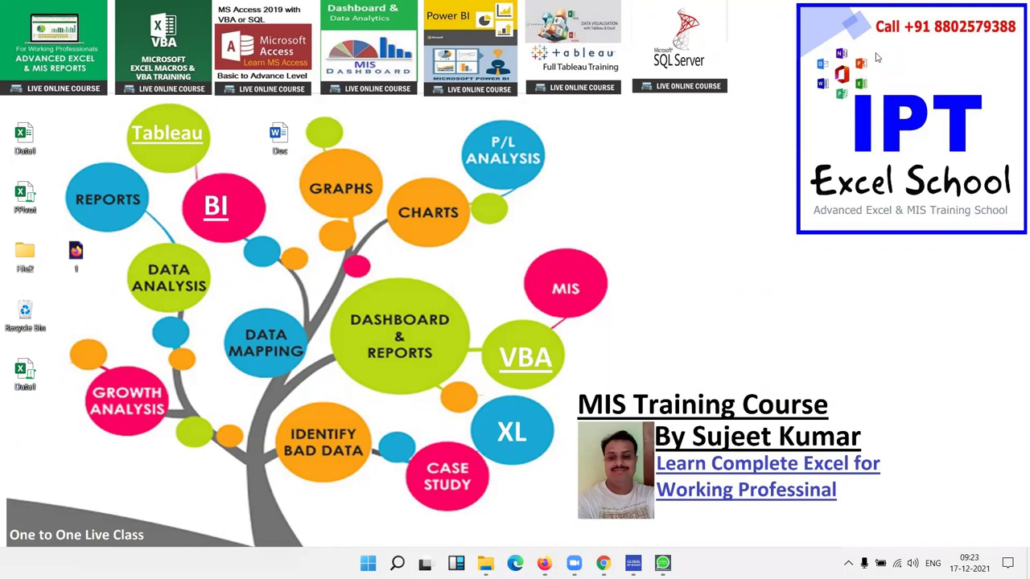
# Launch Excel by searching 'excel' in the Start menu, then start a blank workbook
pyautogui.press('super')
pyautogui.write('exce')
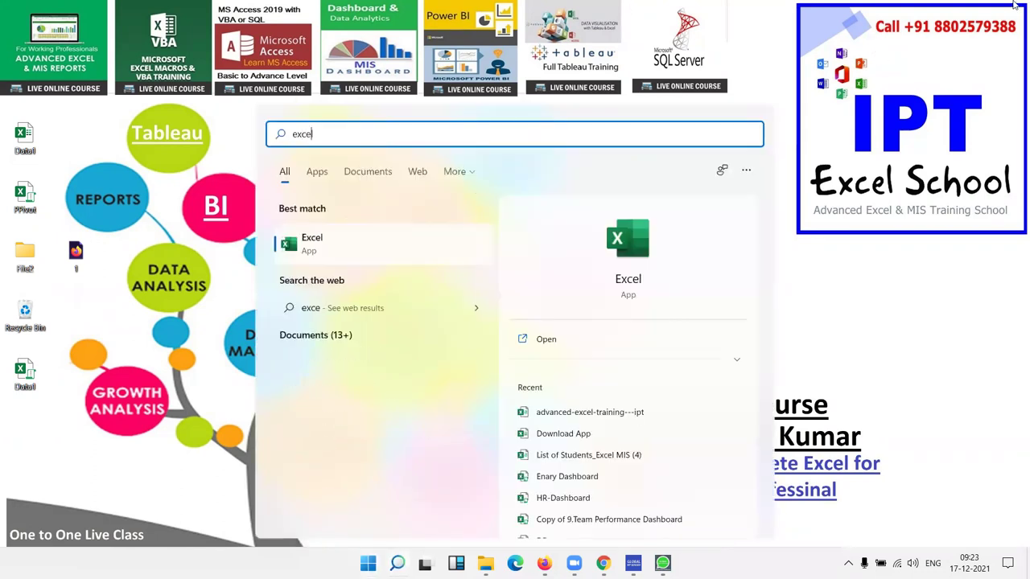
pyautogui.write('l')
pyautogui.click(625, 244)
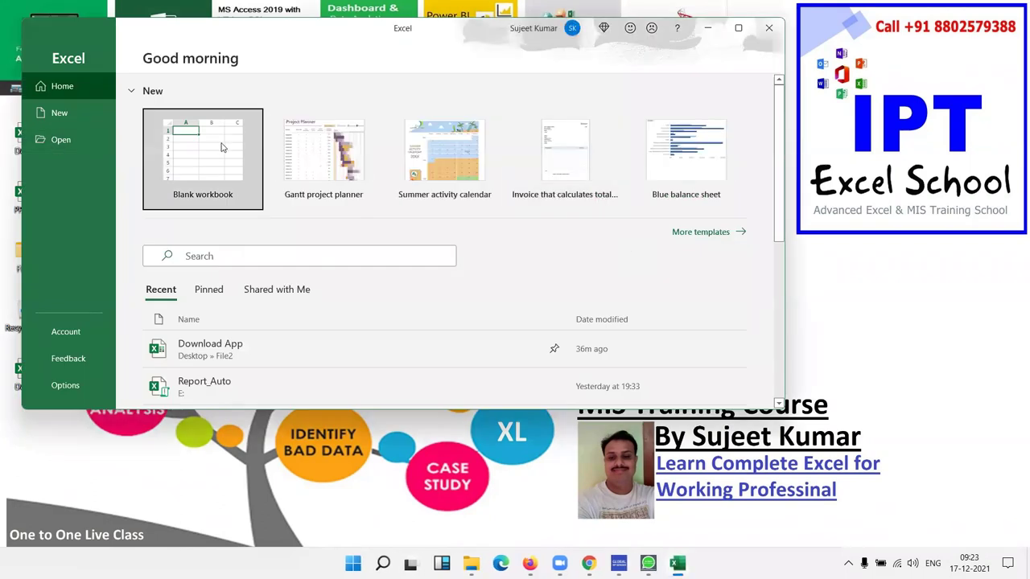
pyautogui.click(220, 138)
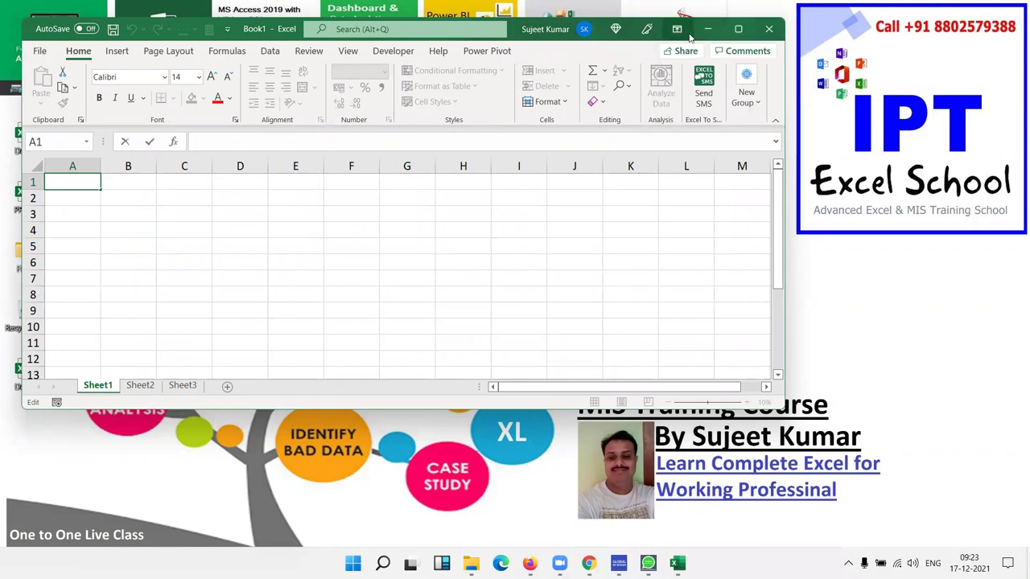
# Maximize the Excel window and enter 1 in A3 and One in B3
pyautogui.click(732, 29)
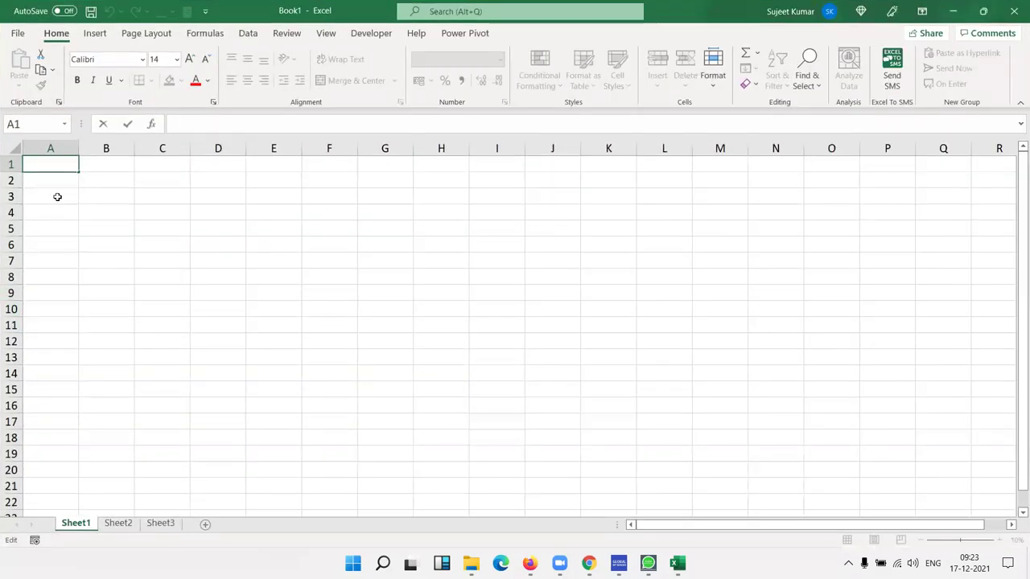
pyautogui.click(59, 195)
pyautogui.write('1')
pyautogui.press('Tab')
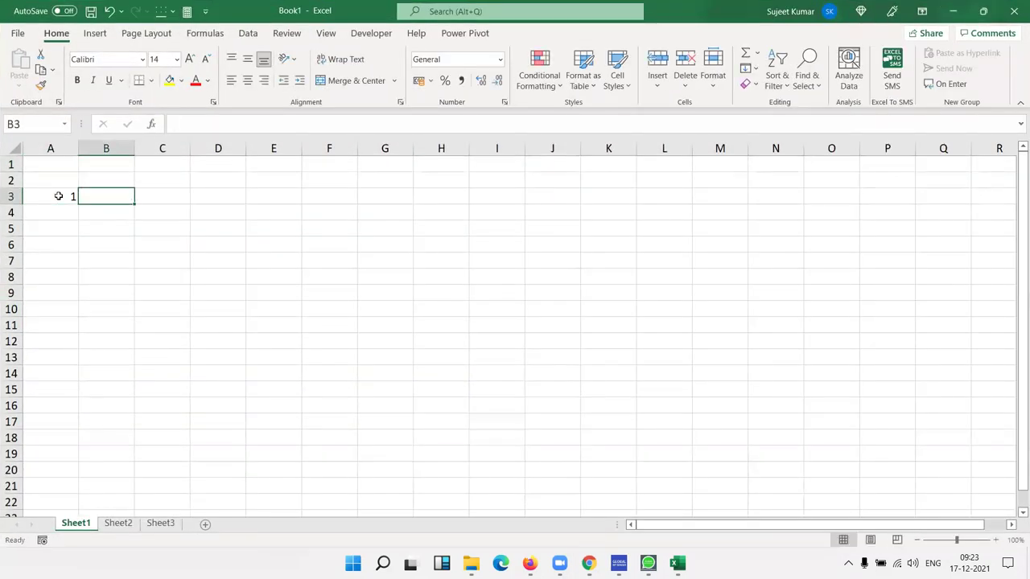
pyautogui.write('One')
pyautogui.press('Return')
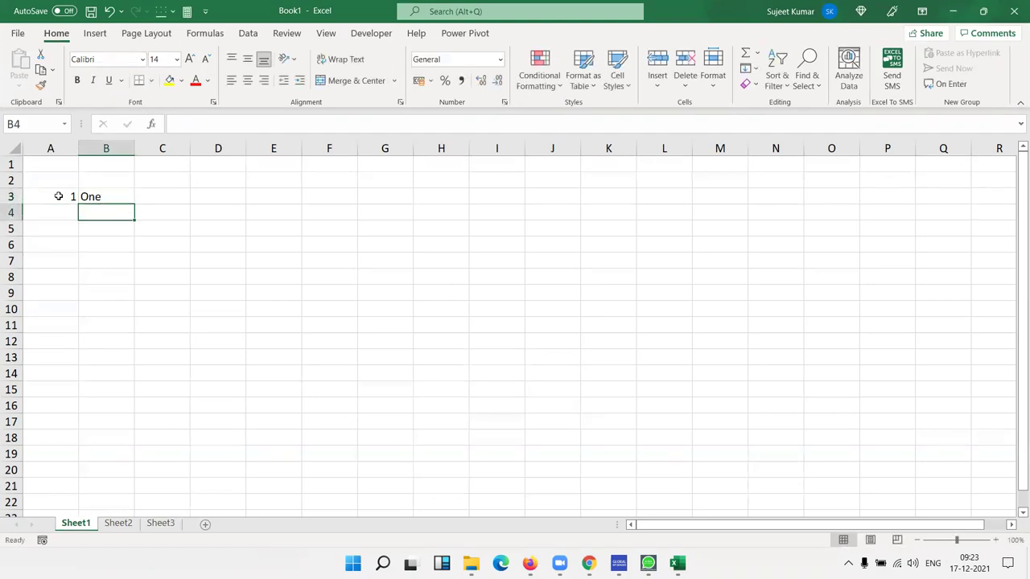
# Change A3 to 100 and leave B3 empty
pyautogui.press('Up')
pyautogui.press('Left')
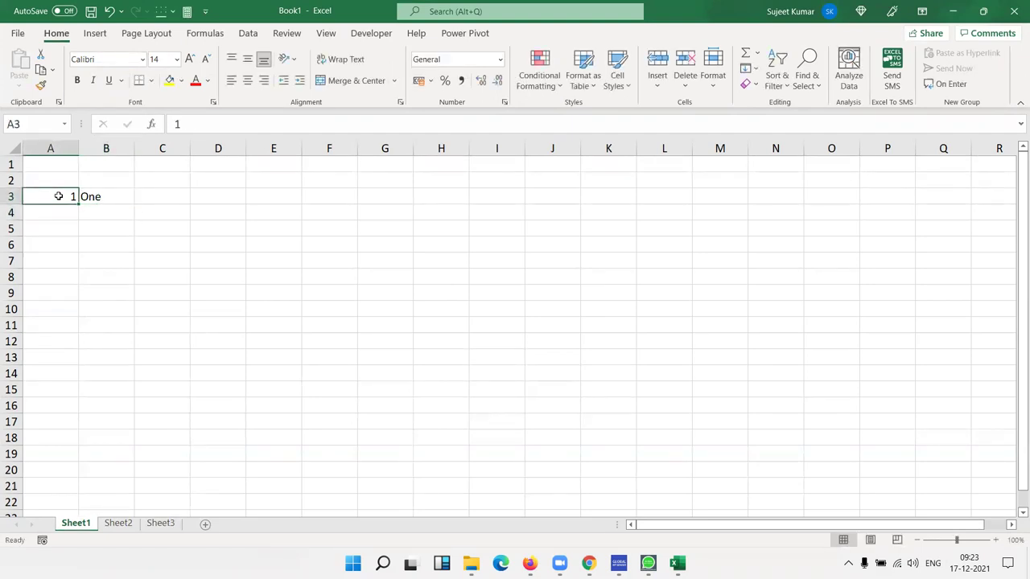
pyautogui.write('100')
pyautogui.press('Tab')
pyautogui.write('One Hundred')
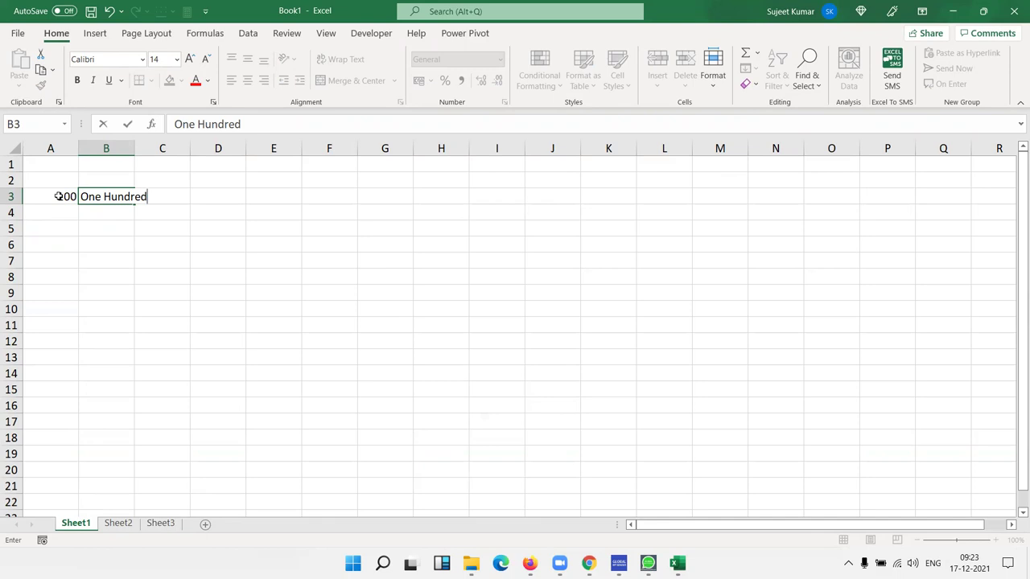
pyautogui.press('Escape')
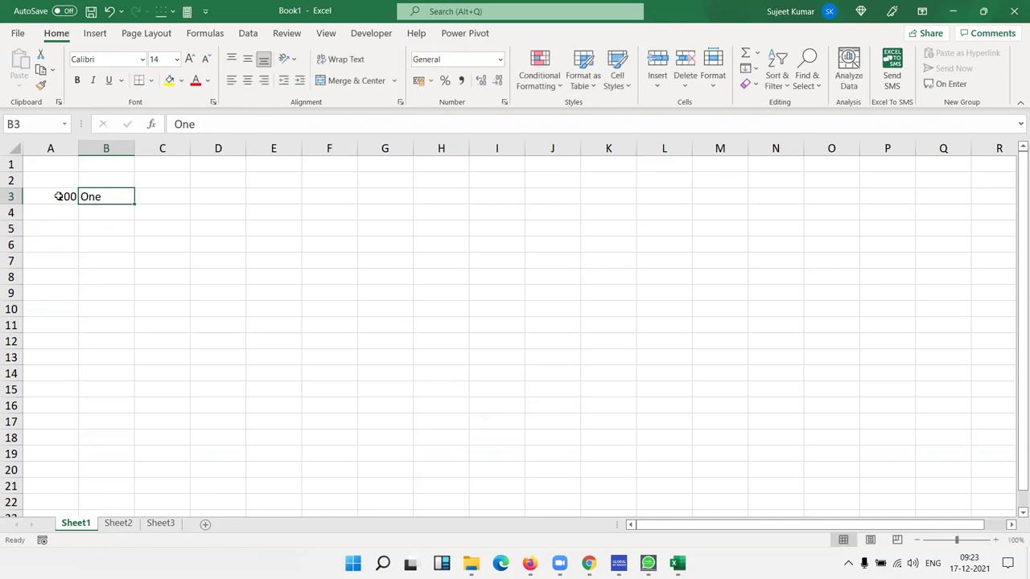
pyautogui.press('Delete')
# Search 'currency to text' and open the 'Convert numbers into words' help article
pyautogui.click(425, 14)
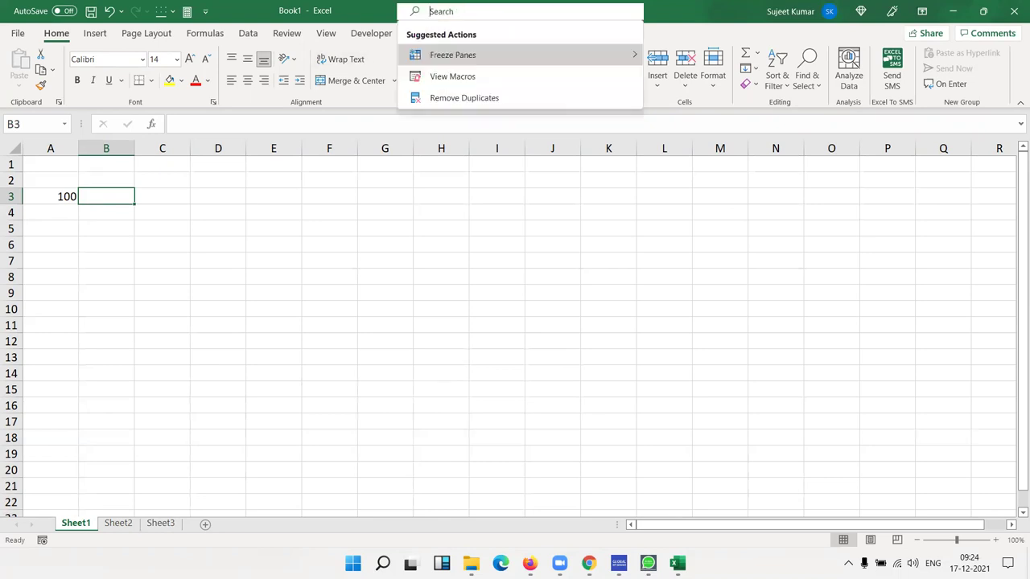
pyautogui.write('currency to text')
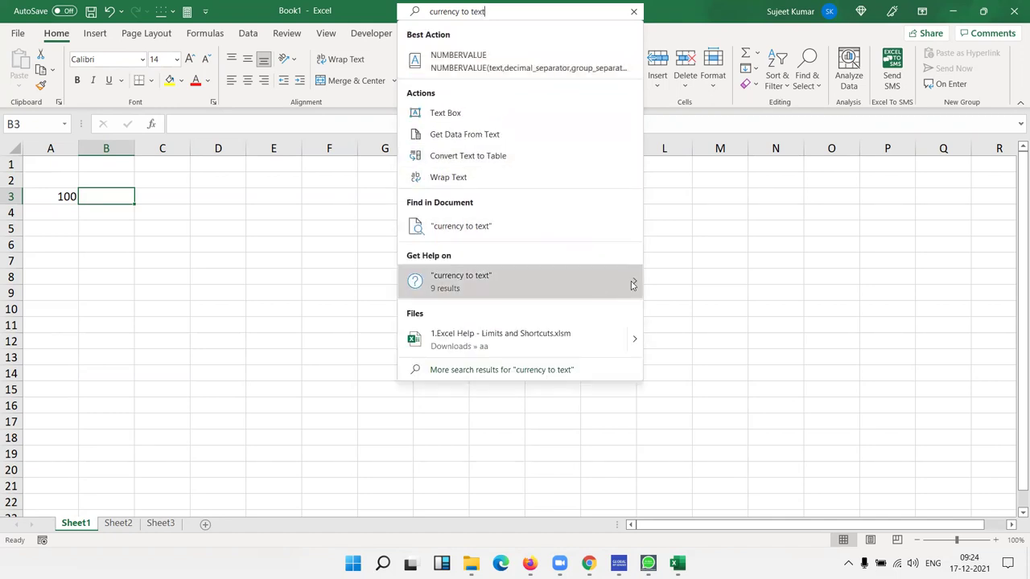
pyautogui.moveTo(636, 281)
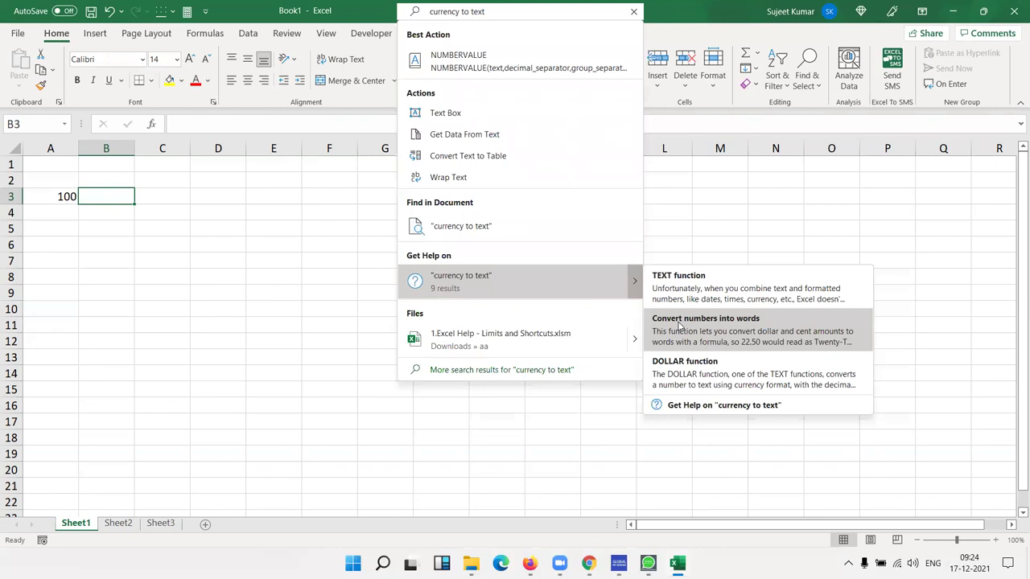
pyautogui.click(683, 323)
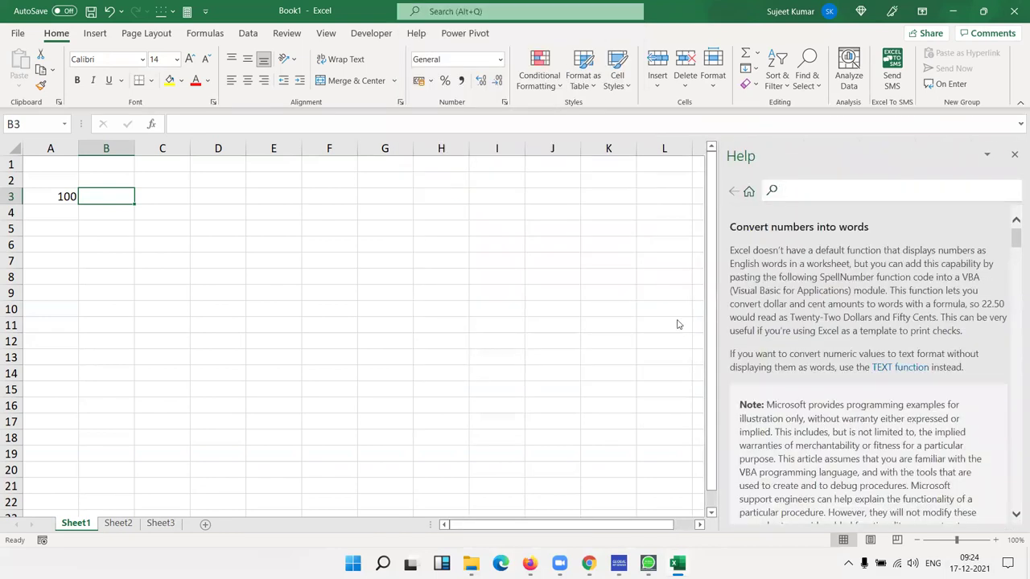
# Find the SpellNumber code in the article and start a selection at the Function SpellNumber line
pyautogui.scroll(-5, 845, 278)
pyautogui.scroll(-3, 840, 281)
pyautogui.scroll(-5, 837, 283)
pyautogui.scroll(5, 836, 281)
pyautogui.scroll(-3, 833, 278)
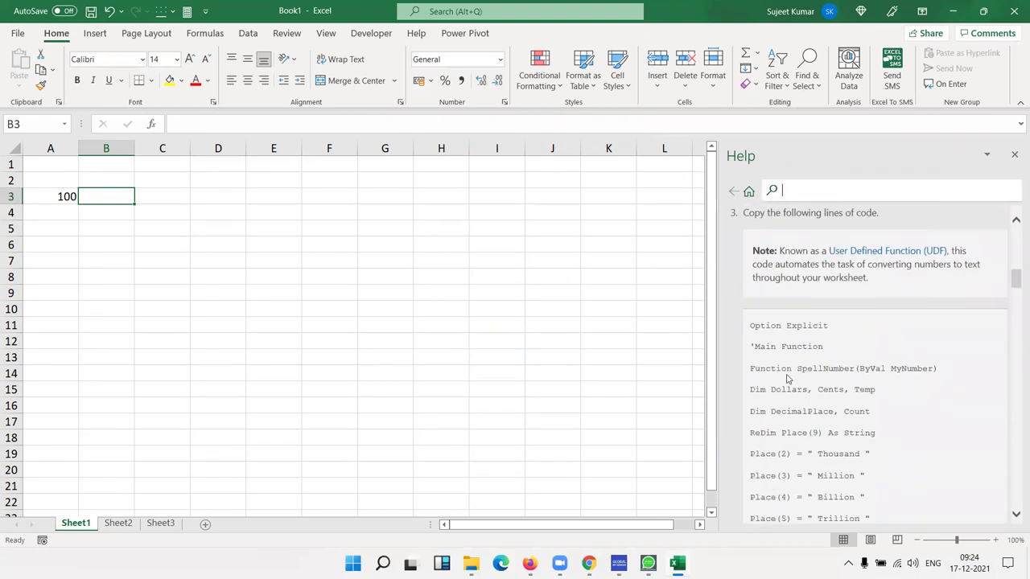
pyautogui.scroll(-5, 767, 387)
pyautogui.scroll(-5, 766, 386)
pyautogui.scroll(-5, 765, 383)
pyautogui.scroll(-3, 778, 369)
pyautogui.scroll(-5, 777, 366)
pyautogui.scroll(-5, 775, 361)
pyautogui.scroll(-5, 775, 358)
pyautogui.scroll(-5, 774, 352)
pyautogui.scroll(-5, 773, 353)
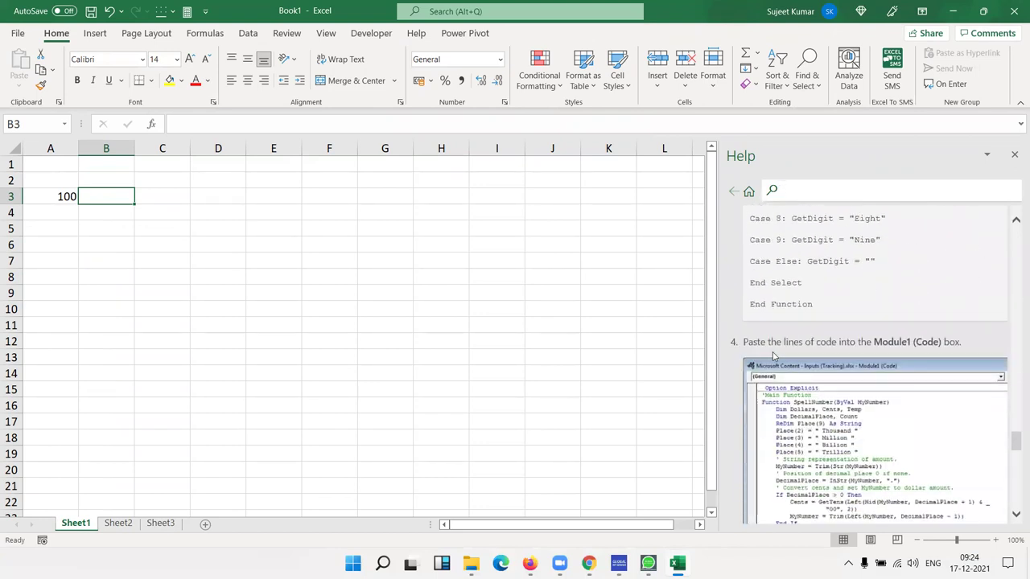
pyautogui.scroll(5, 772, 355)
pyautogui.scroll(5, 772, 356)
pyautogui.scroll(5, 772, 355)
pyautogui.scroll(5, 772, 356)
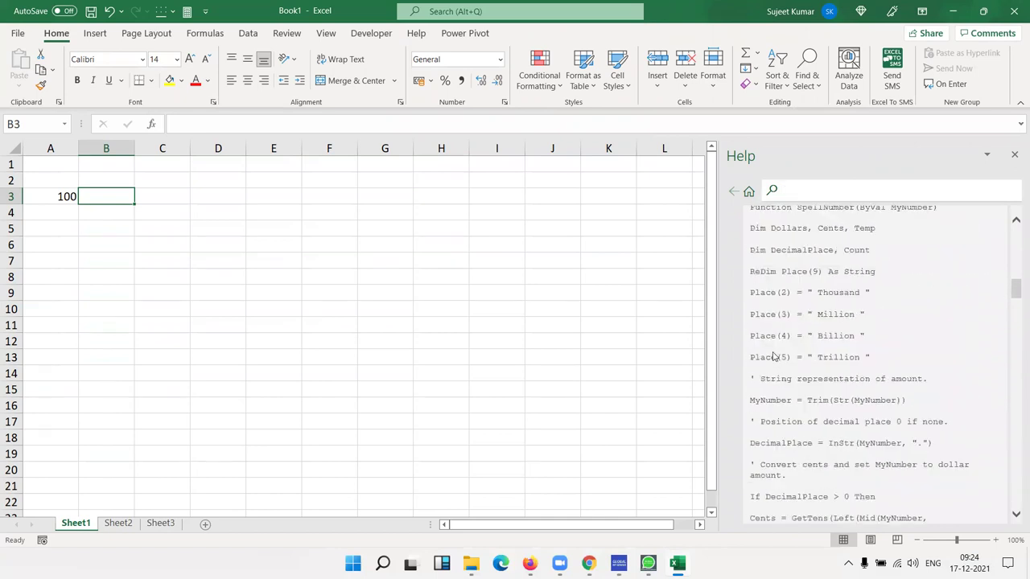
pyautogui.scroll(5, 773, 355)
pyautogui.scroll(-5, 772, 354)
pyautogui.scroll(-5, 772, 352)
pyautogui.scroll(4, 772, 351)
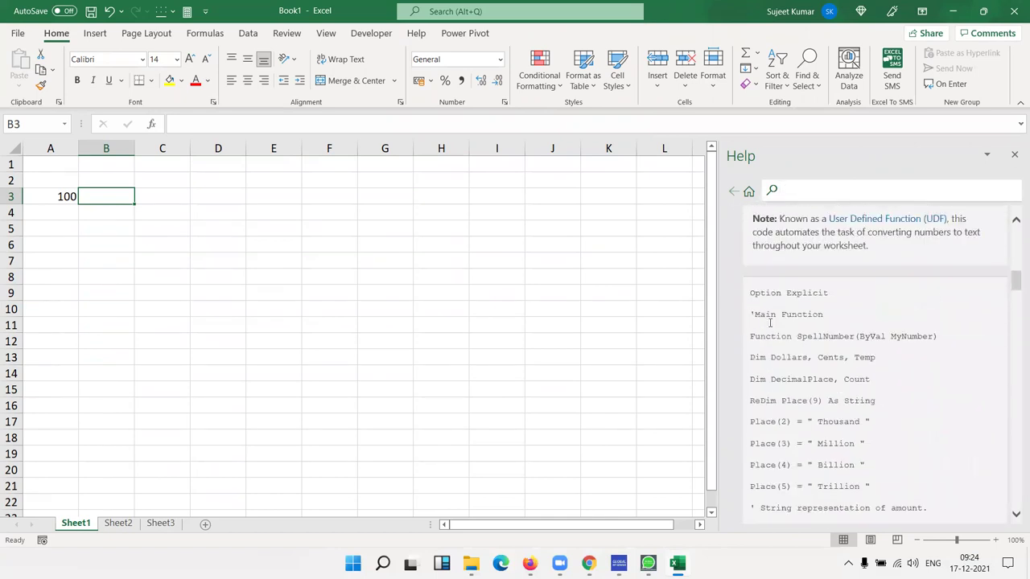
pyautogui.scroll(1, 772, 351)
pyautogui.doubleClick(753, 325)
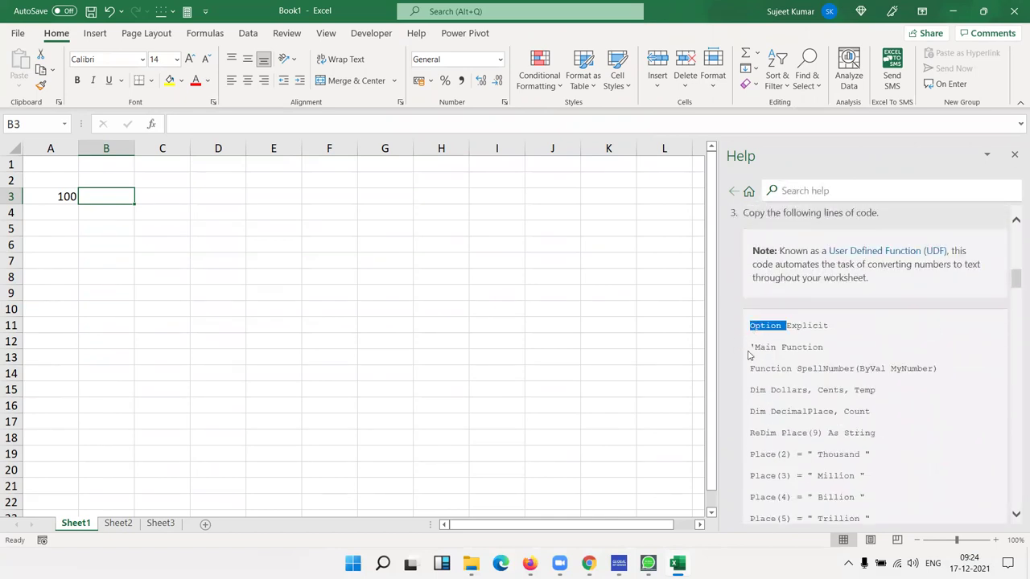
pyautogui.doubleClick(754, 346)
pyautogui.moveTo(750, 369); pyautogui.dragTo(760, 390)
# Extend the code selection down to the final End Function
pyautogui.scroll(-5, 762, 394)
pyautogui.scroll(-5, 762, 395)
pyautogui.scroll(-5, 761, 395)
pyautogui.scroll(-5, 762, 394)
pyautogui.scroll(-5, 762, 393)
pyautogui.scroll(5, 762, 392)
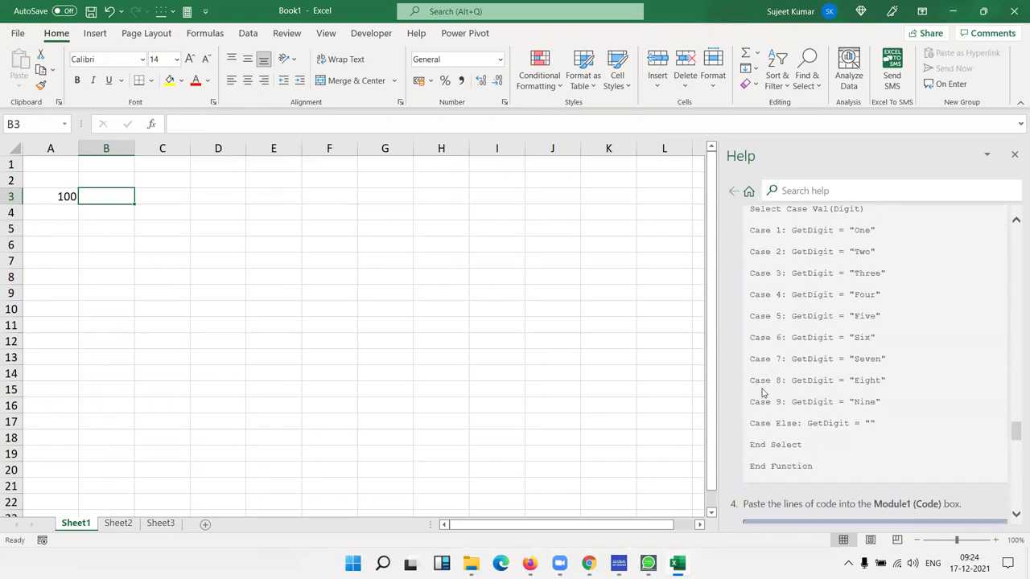
pyautogui.keyDown('shift'); pyautogui.click(815, 466); pyautogui.keyUp('shift')
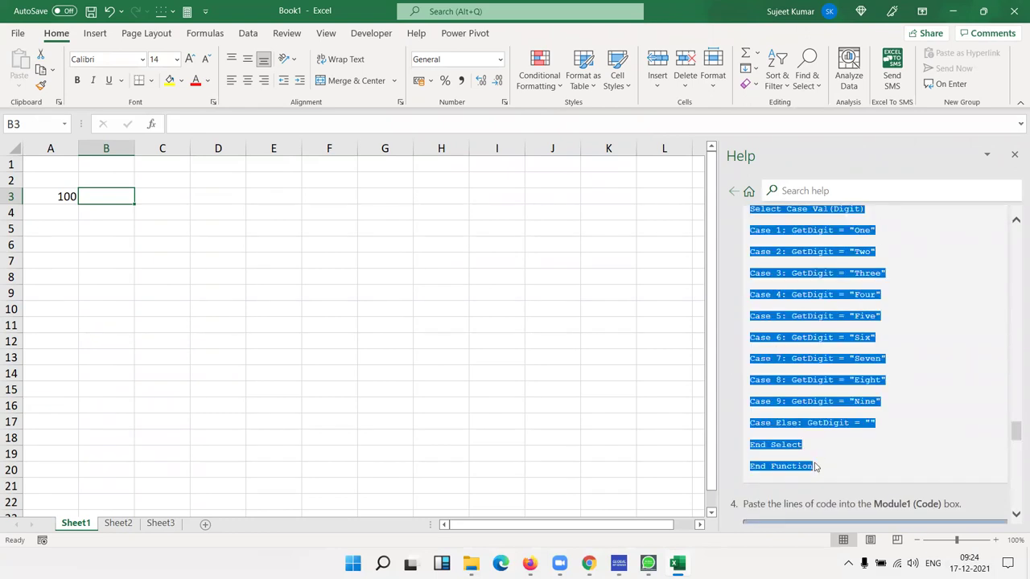
pyautogui.scroll(-5, 815, 465)
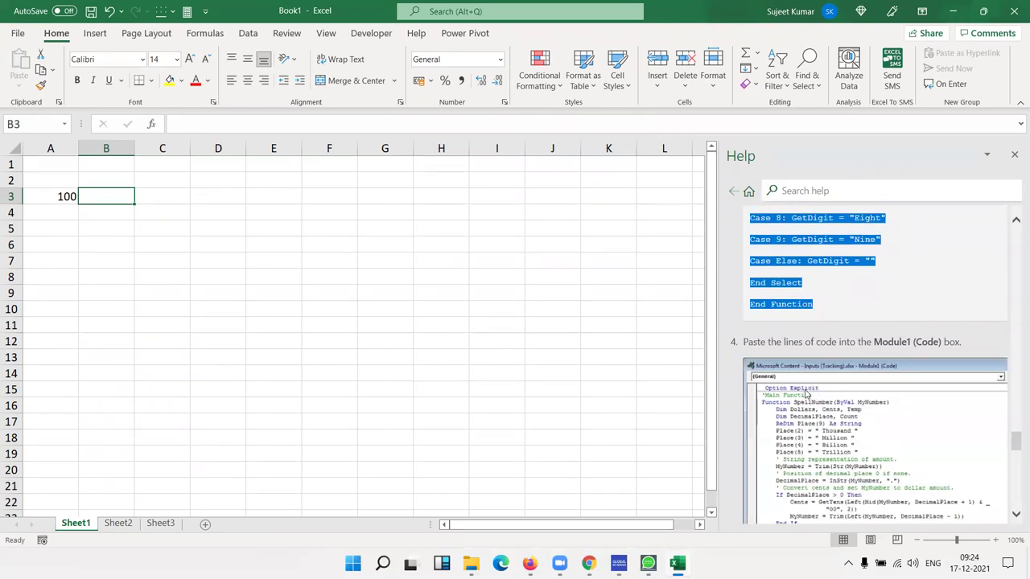
pyautogui.scroll(5, 808, 400)
pyautogui.scroll(5, 807, 397)
pyautogui.scroll(5, 806, 392)
pyautogui.scroll(10, 805, 392)
pyautogui.scroll(-10, 806, 393)
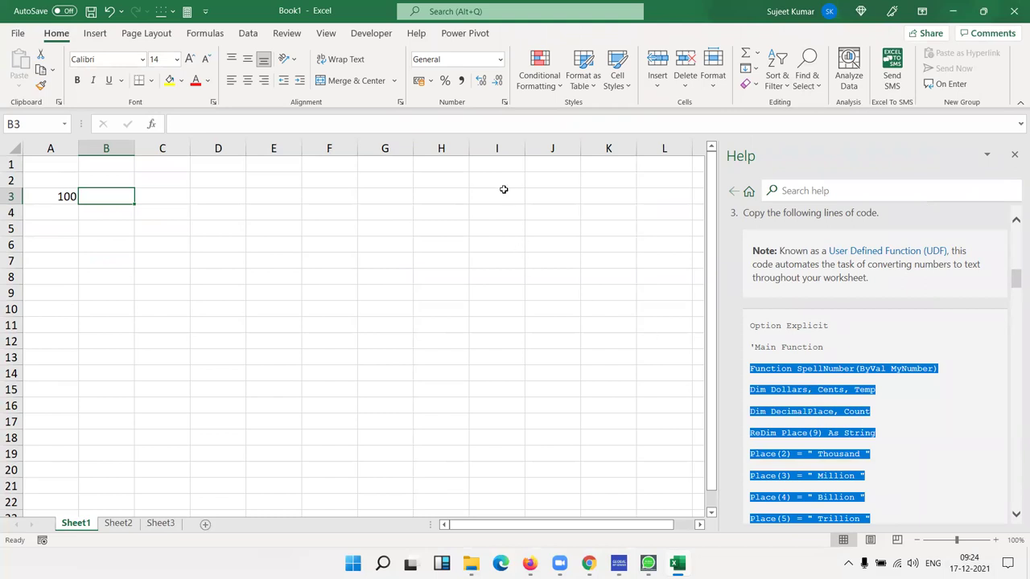
# Open the Visual Basic editor for Book1 from the Developer tab
pyautogui.click(362, 37)
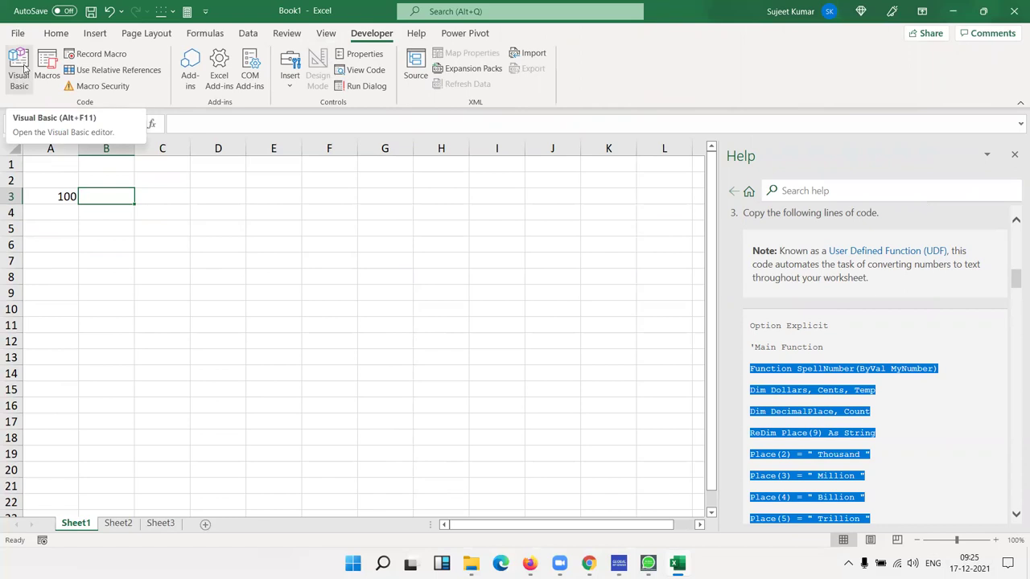
pyautogui.click(24, 68)
pyautogui.click(20, 80)
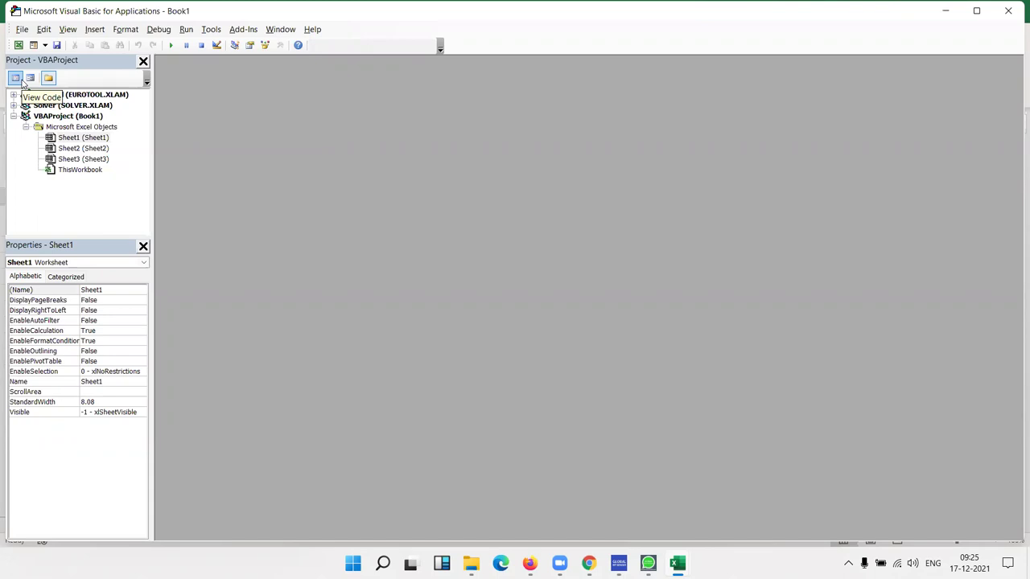
# Insert Module1 and paste in the SpellNumber code with GetHundreds, GetTens and GetDigit
pyautogui.click(94, 29)
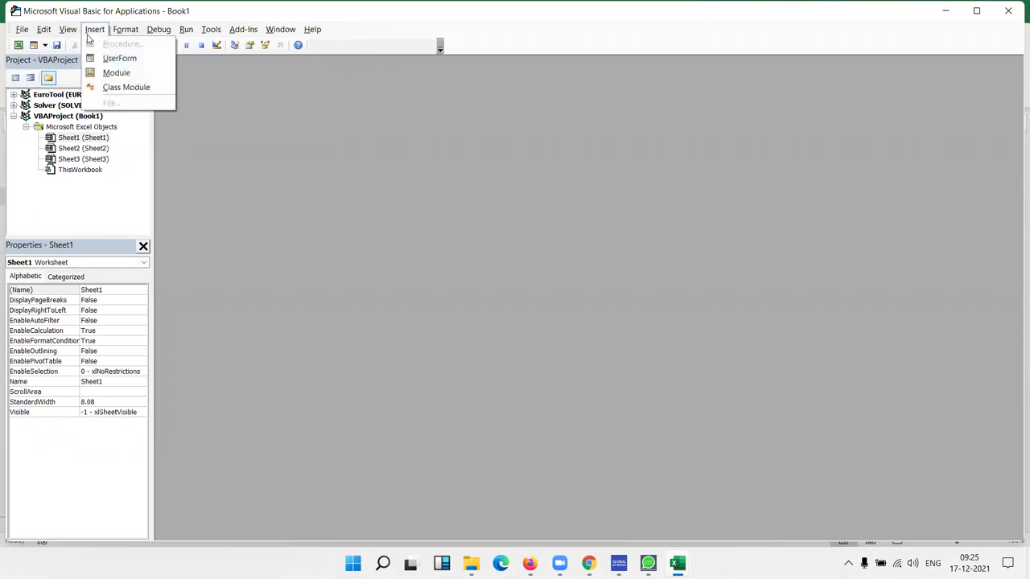
pyautogui.click(113, 74)
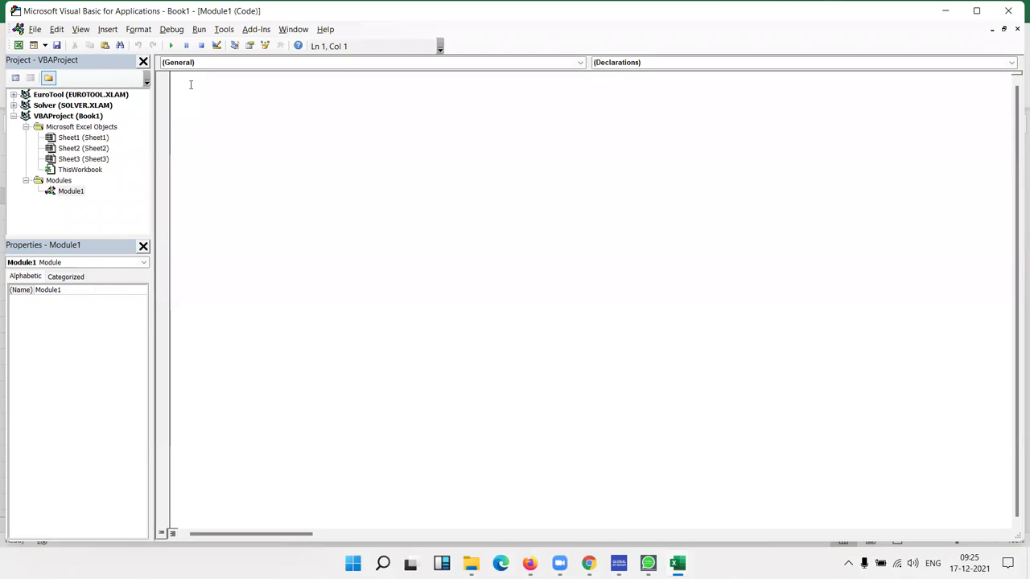
pyautogui.hotkey('ctrl', 'v')
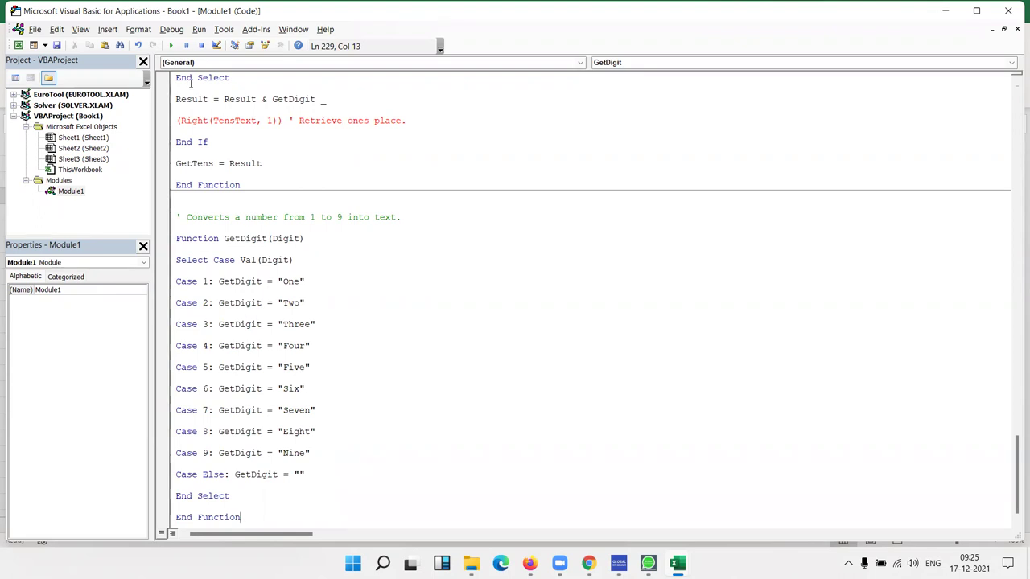
pyautogui.scroll(1, 193, 88)
pyautogui.scroll(2, 205, 145)
pyautogui.scroll(3, 211, 174)
pyautogui.scroll(4, 212, 174)
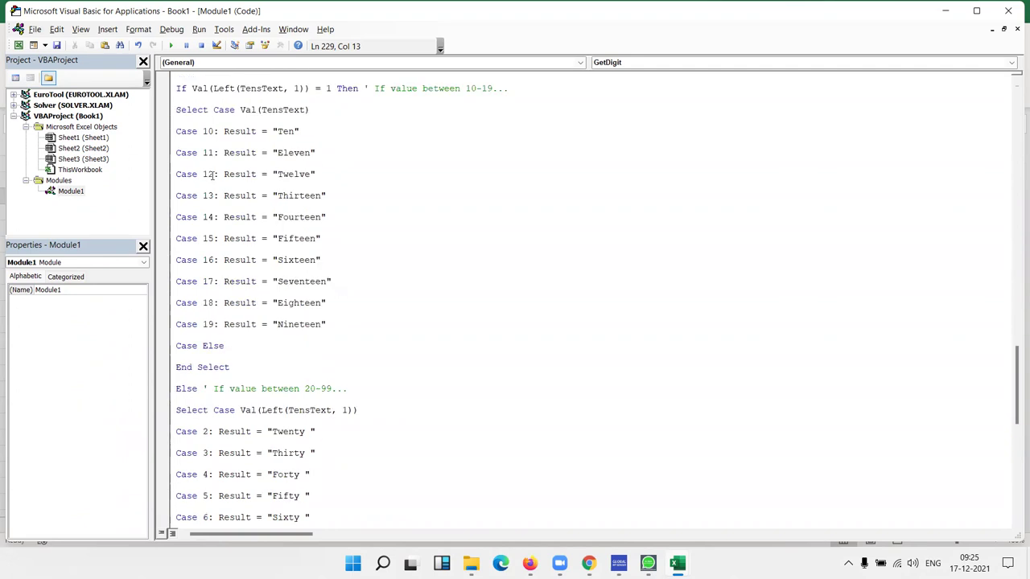
pyautogui.scroll(3, 211, 173)
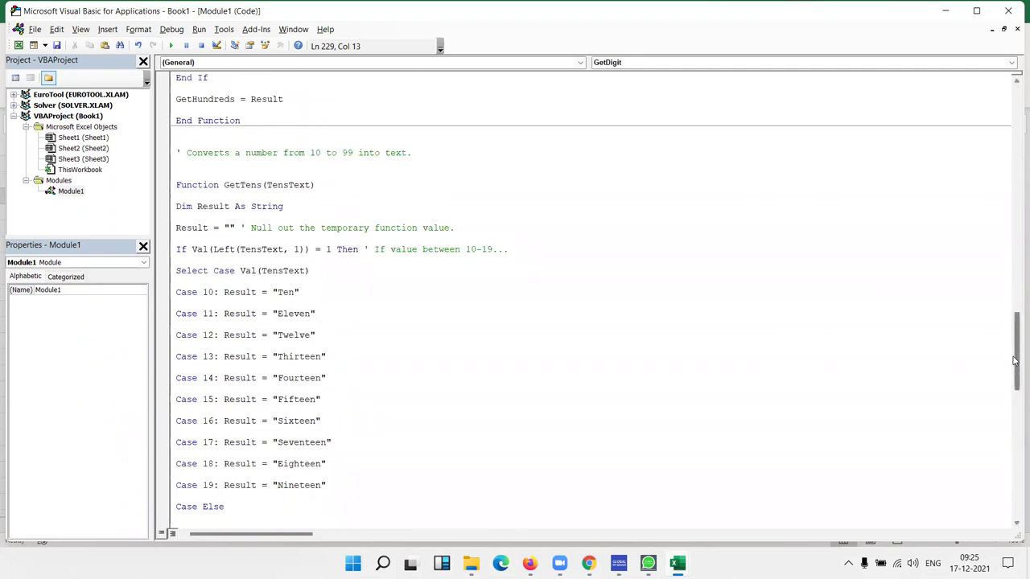
pyautogui.moveTo(1015, 361); pyautogui.dragTo(1015, 135)
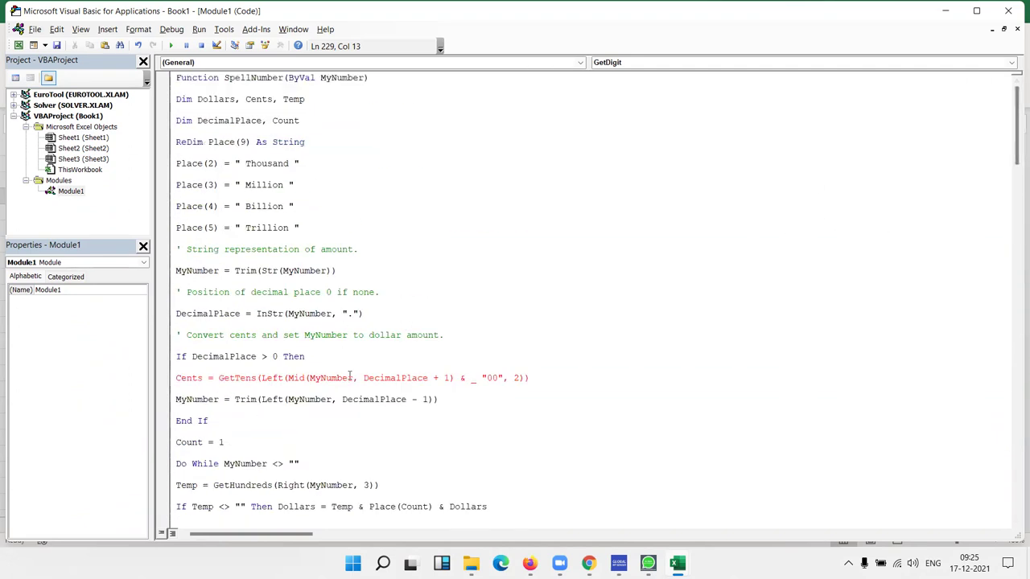
# Fix the red Cents statement by breaking it onto a continuation line after its underscore
pyautogui.click(478, 385)
pyautogui.doubleClick(473, 379)
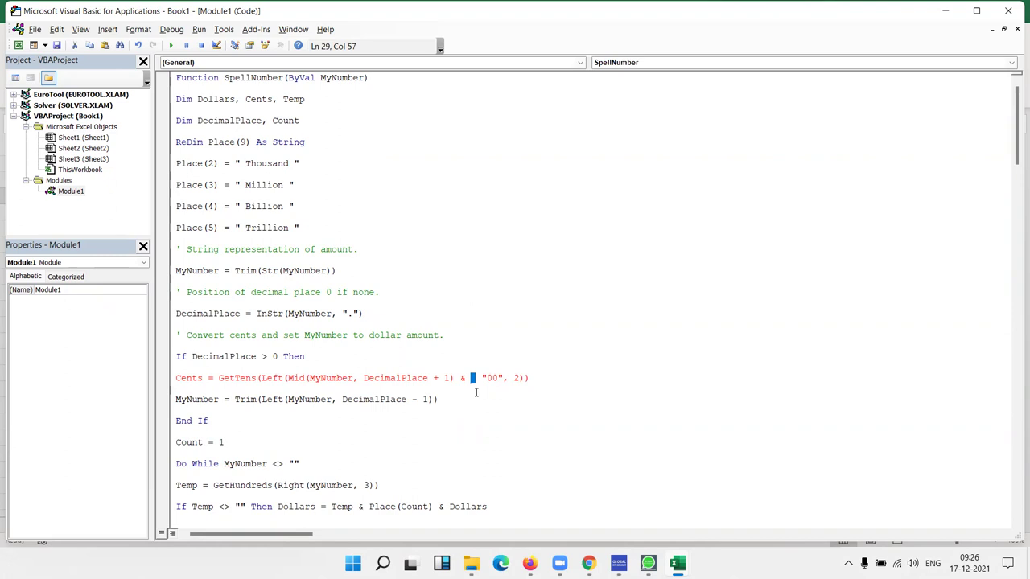
pyautogui.press('Left')
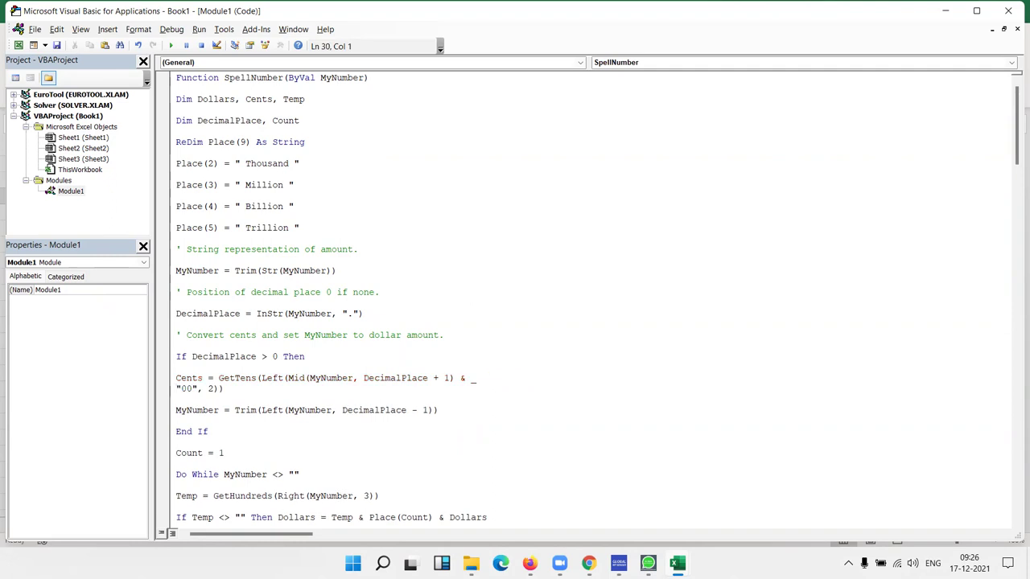
pyautogui.click(439, 455)
pyautogui.click(479, 378)
pyautogui.moveTo(178, 378); pyautogui.dragTo(658, 378)
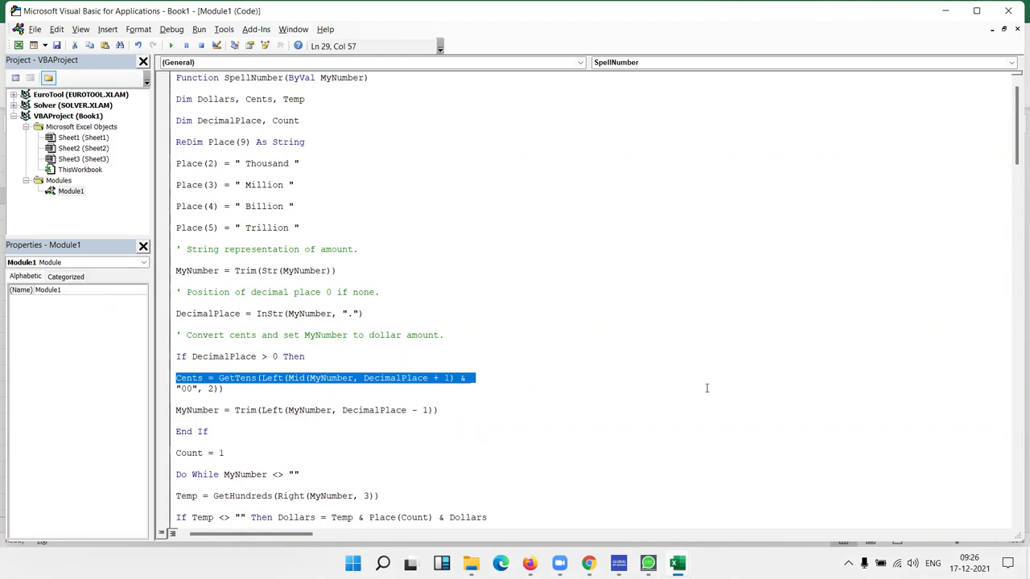
pyautogui.click(549, 393)
pyautogui.moveTo(266, 390); pyautogui.dragTo(174, 390)
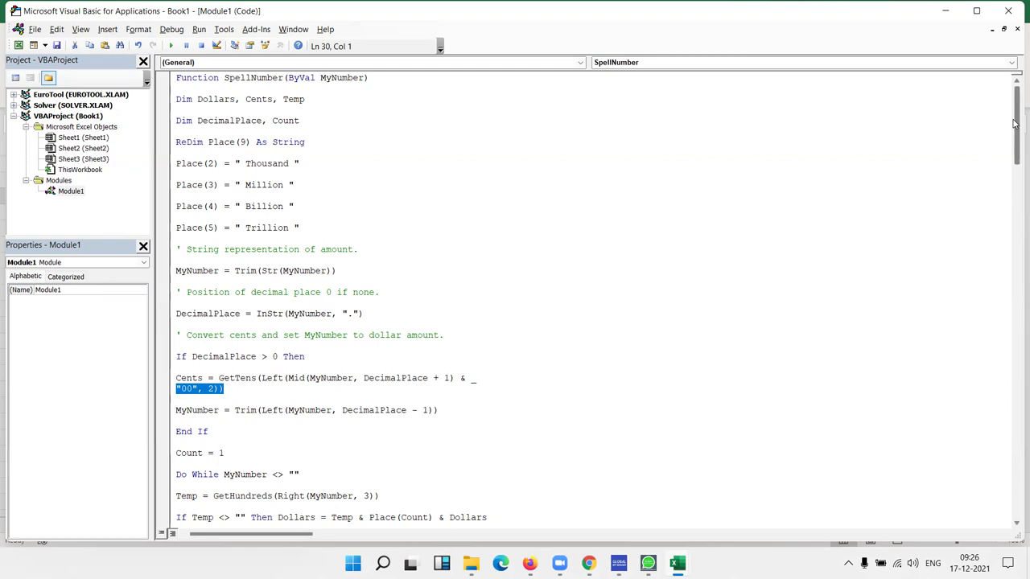
pyautogui.moveTo(1015, 120); pyautogui.dragTo(1014, 424)
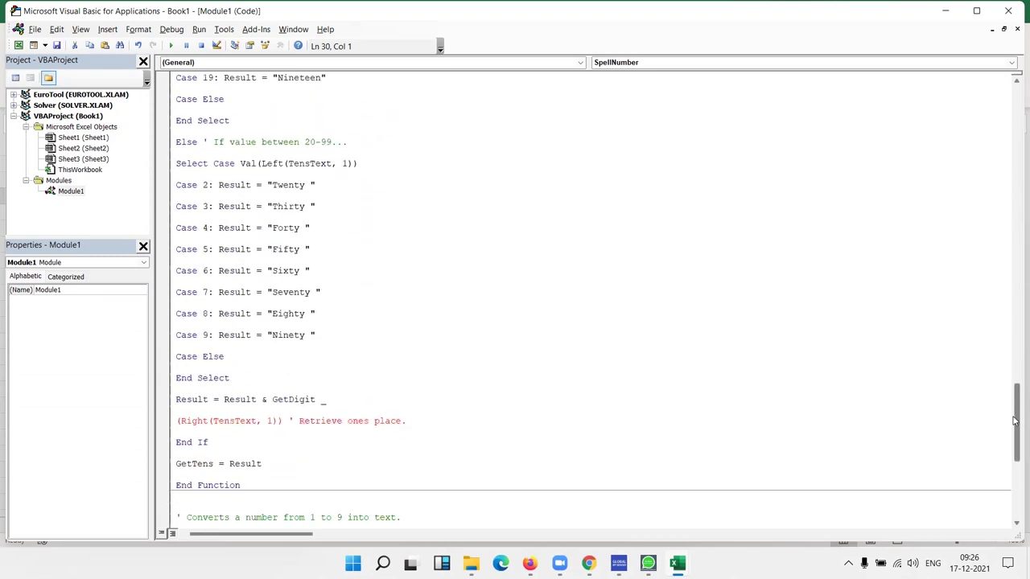
# In GetTens, delete the blank line after 'Result = Result & GetDigit _', then check the rest of the code
pyautogui.click(176, 413)
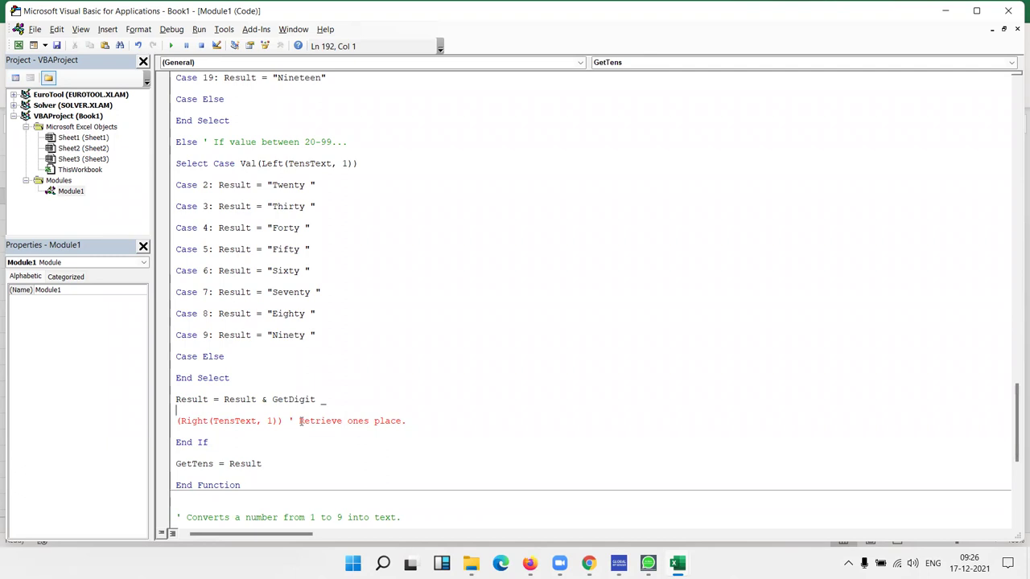
pyautogui.press('Delete')
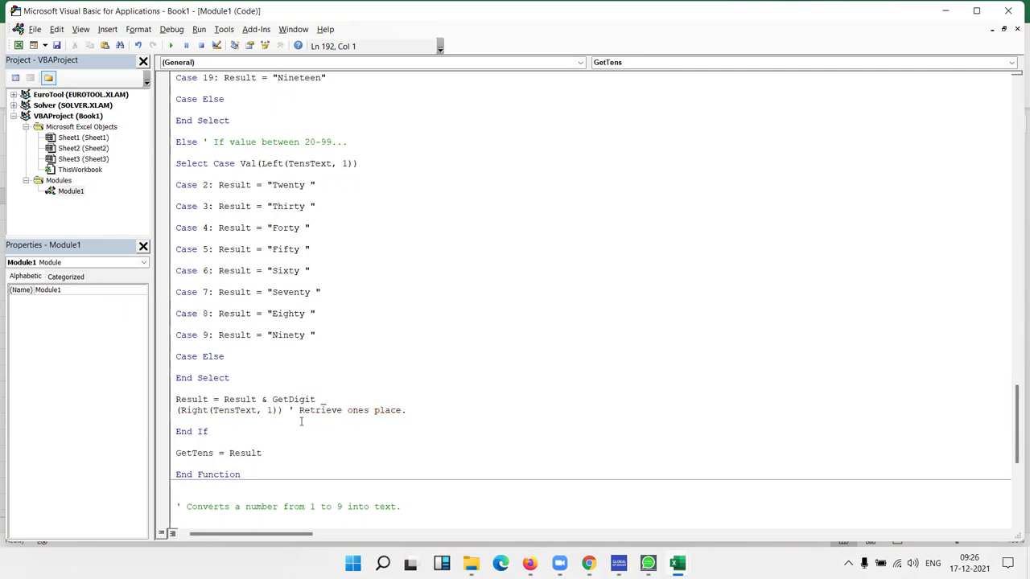
pyautogui.scroll(-2, 301, 406)
pyautogui.scroll(-4, 303, 407)
pyautogui.scroll(-2, 303, 408)
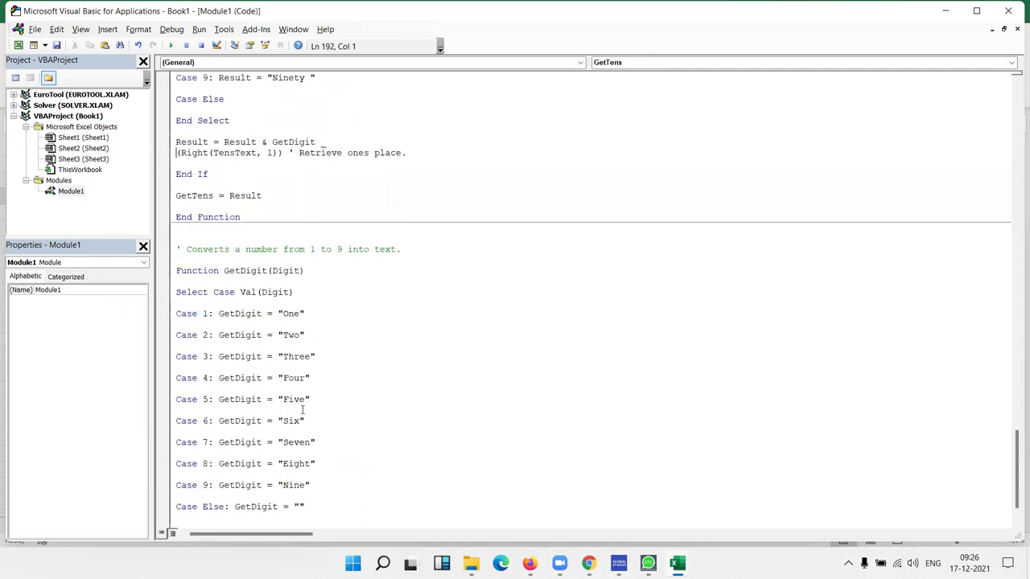
pyautogui.scroll(-2, 305, 409)
pyautogui.scroll(7, 305, 409)
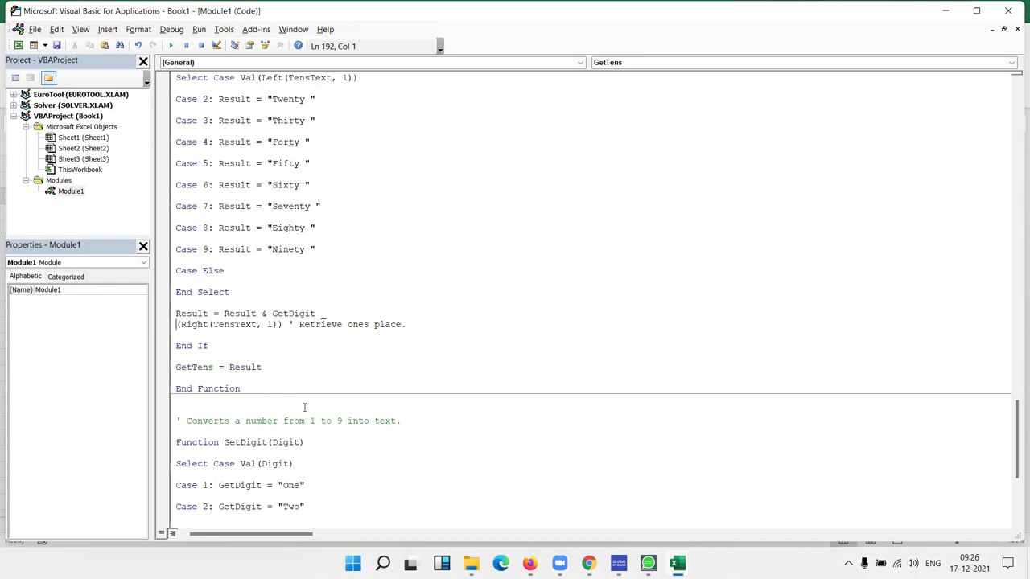
pyautogui.scroll(1, 304, 407)
pyautogui.scroll(5, 304, 407)
pyautogui.scroll(4, 304, 408)
pyautogui.scroll(10, 304, 408)
pyautogui.scroll(12, 304, 408)
pyautogui.scroll(6, 304, 407)
pyautogui.scroll(11, 304, 408)
pyautogui.scroll(5, 304, 407)
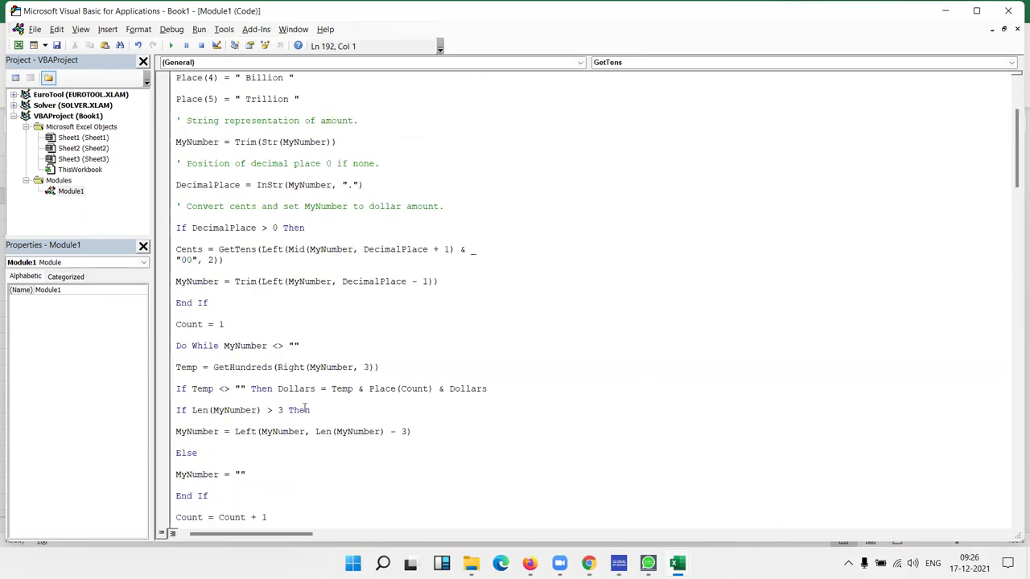
pyautogui.scroll(4, 304, 408)
pyautogui.scroll(-3, 304, 408)
pyautogui.scroll(-5, 340, 384)
pyautogui.scroll(-3, 340, 384)
pyautogui.scroll(-4, 344, 379)
pyautogui.scroll(-6, 344, 379)
pyautogui.scroll(-9, 344, 377)
pyautogui.scroll(-5, 344, 374)
pyautogui.scroll(-11, 345, 371)
pyautogui.scroll(-5, 345, 372)
pyautogui.scroll(-9, 345, 371)
pyautogui.scroll(-4, 345, 372)
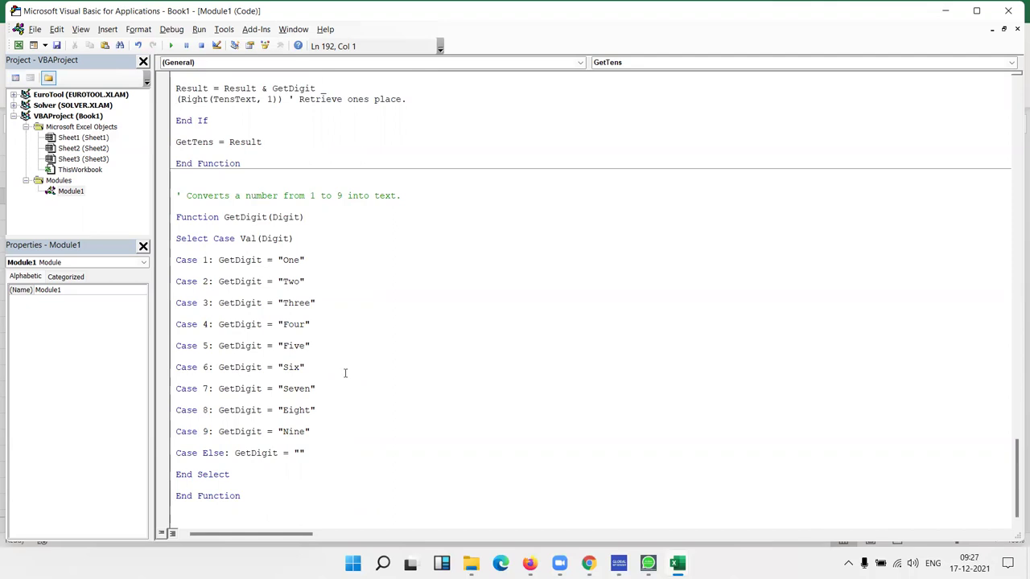
pyautogui.scroll(6, 345, 372)
pyautogui.scroll(12, 361, 361)
pyautogui.scroll(10, 361, 361)
pyautogui.scroll(12, 361, 362)
pyautogui.scroll(16, 361, 365)
pyautogui.scroll(10, 361, 362)
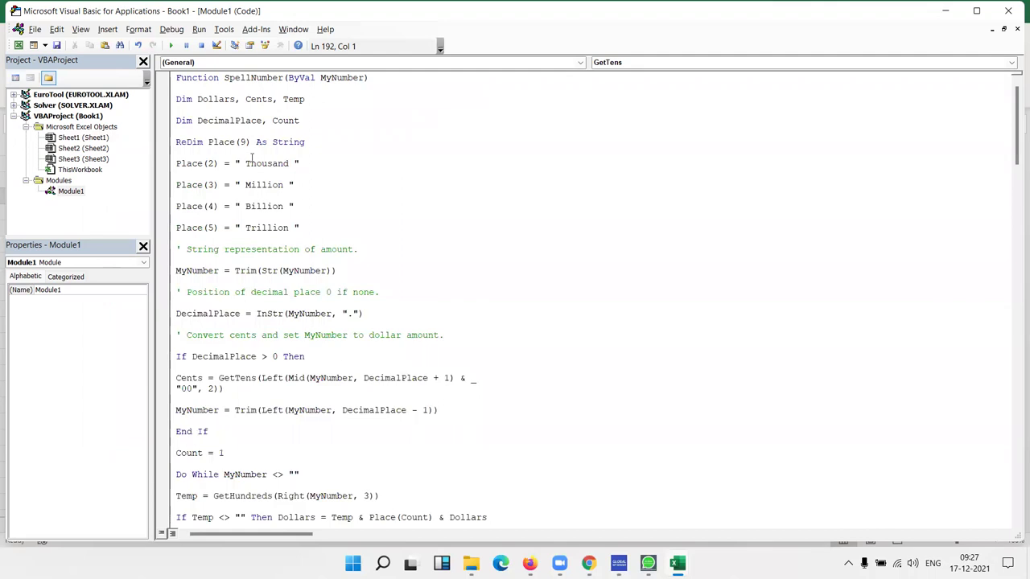
# Rename the SpellNumber function declaration to Amt_Word
pyautogui.doubleClick(251, 78)
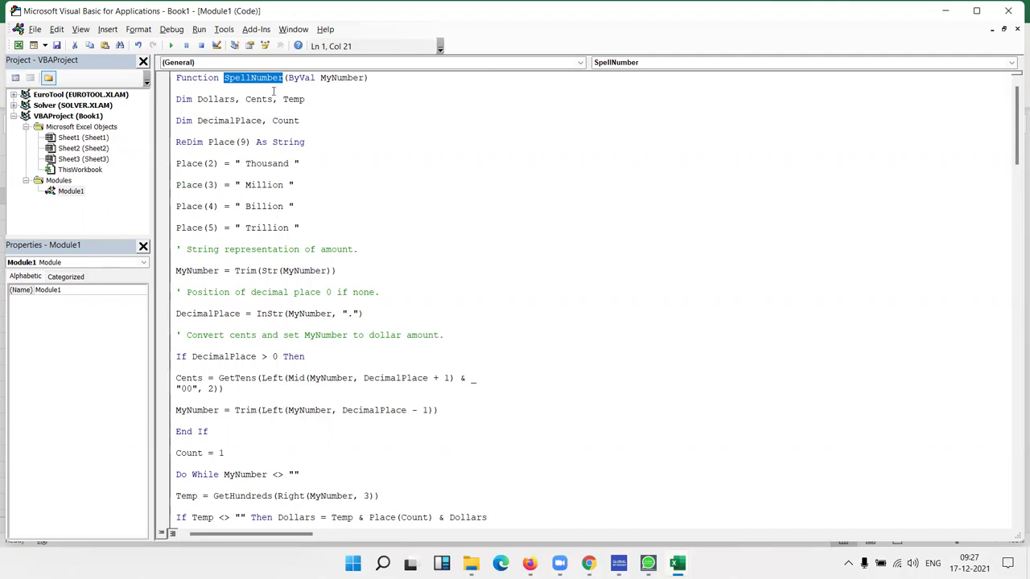
pyautogui.scroll(-1, 337, 242)
pyautogui.scroll(-2, 352, 269)
pyautogui.scroll(-1, 352, 269)
pyautogui.scroll(-1, 352, 269)
pyautogui.scroll(-1, 352, 269)
pyautogui.scroll(-1, 352, 270)
pyautogui.scroll(-2, 352, 270)
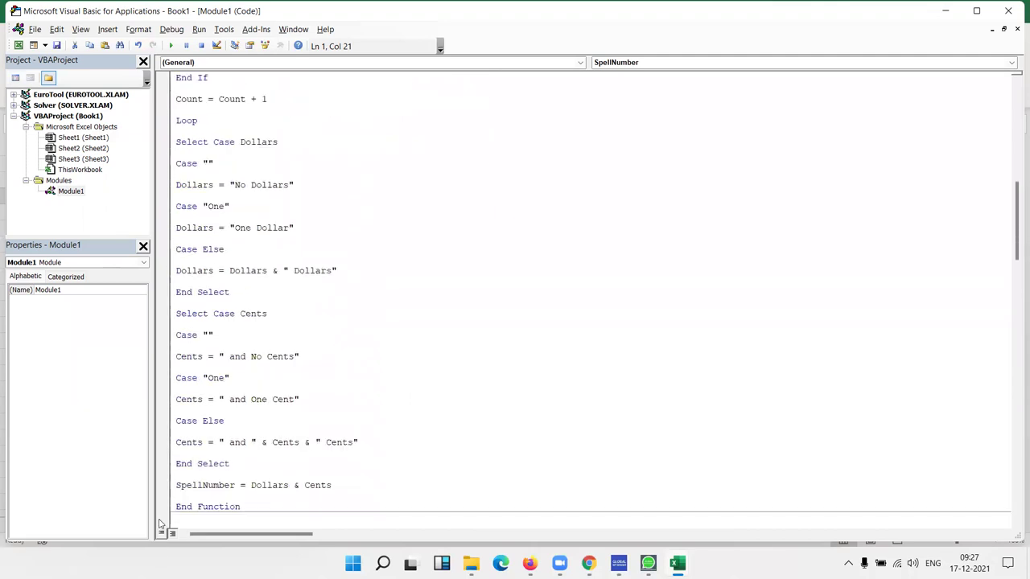
pyautogui.doubleClick(228, 485)
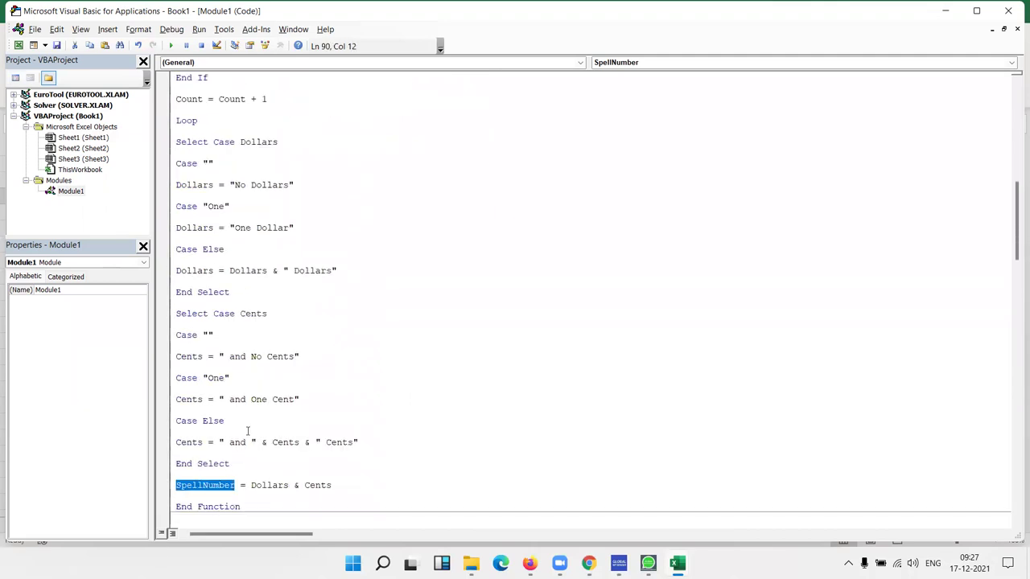
pyautogui.scroll(3, 270, 389)
pyautogui.scroll(6, 271, 388)
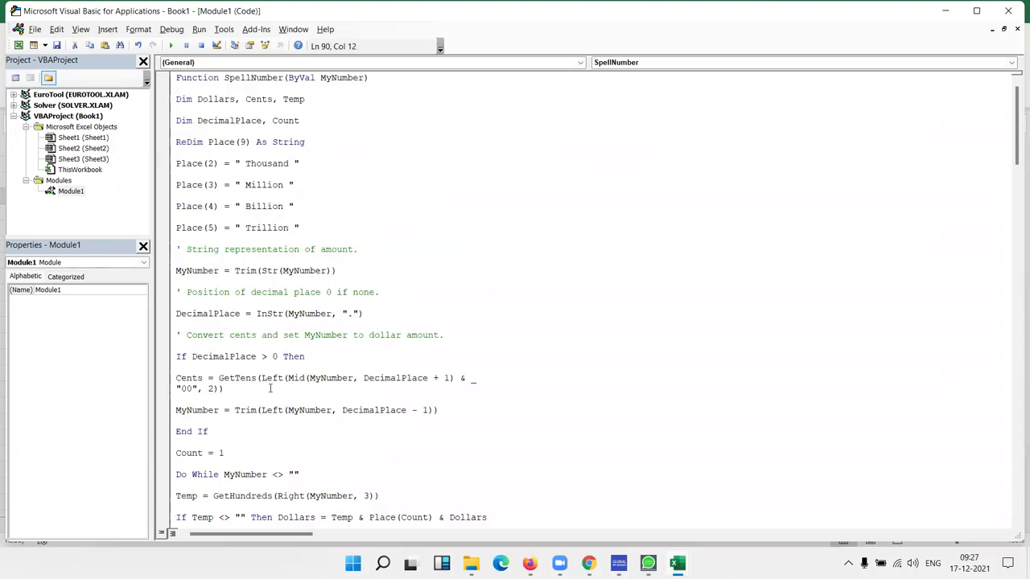
pyautogui.doubleClick(264, 78)
pyautogui.write('Amt_Word')
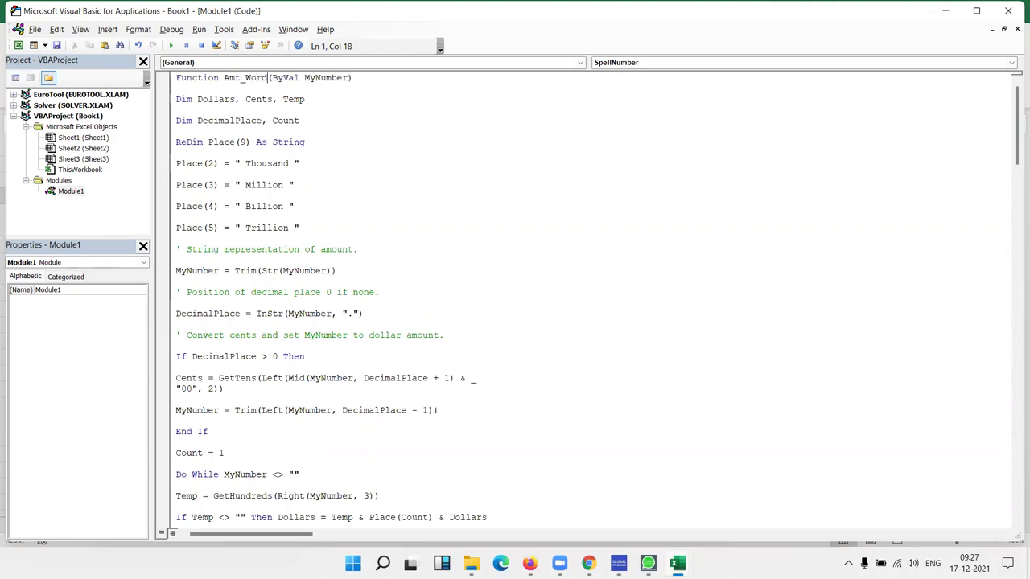
pyautogui.click(317, 152)
# Replace SpellNumber with Amt_Word in the final Dollars & Cents assignment
pyautogui.scroll(-5, 274, 141)
pyautogui.scroll(2, 275, 141)
pyautogui.scroll(3, 274, 142)
pyautogui.moveTo(271, 77); pyautogui.dragTo(223, 77)
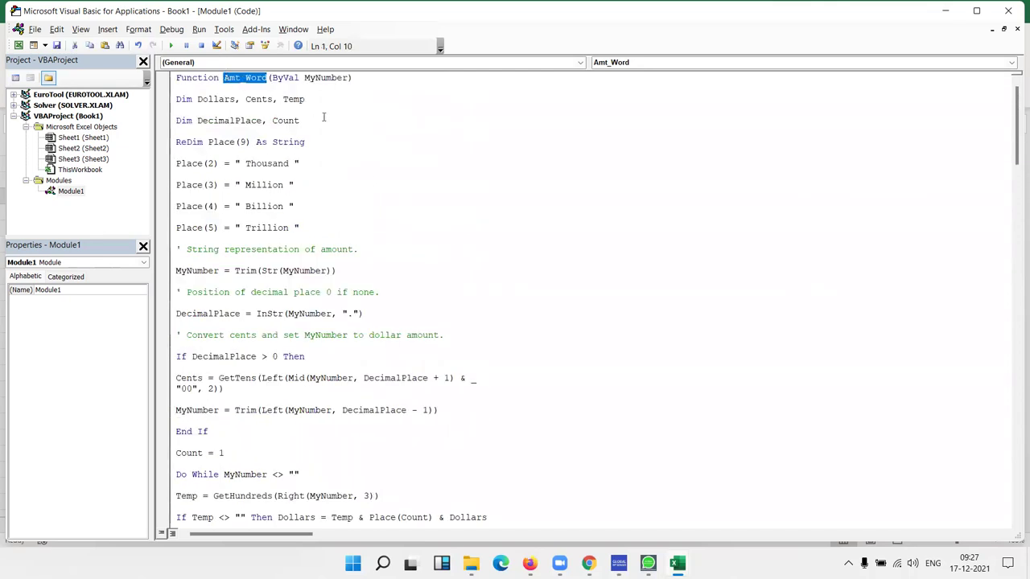
pyautogui.scroll(-3, 331, 183)
pyautogui.scroll(-1, 331, 183)
pyautogui.scroll(-4, 294, 305)
pyautogui.scroll(-3, 276, 345)
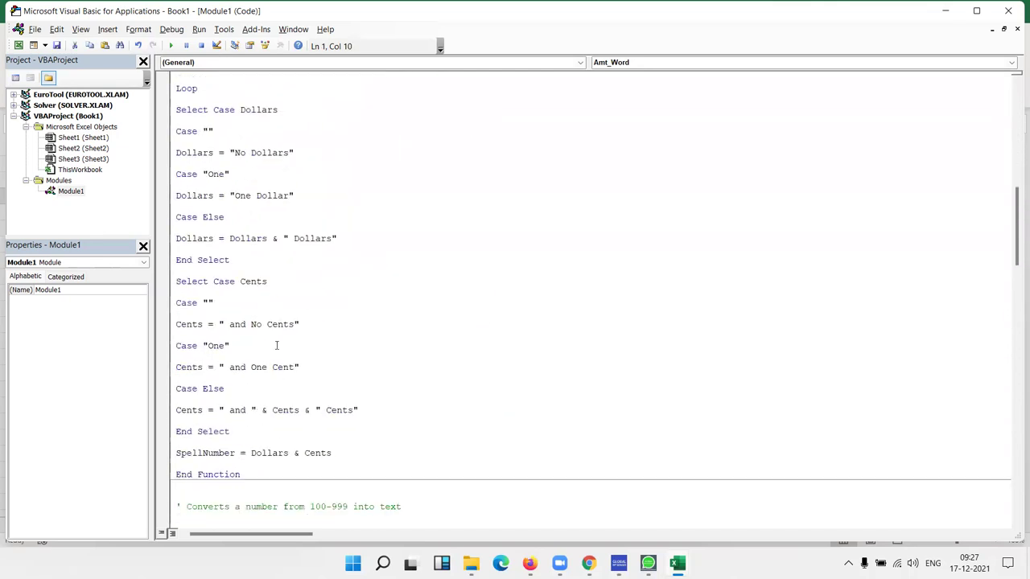
pyautogui.scroll(-1, 238, 405)
pyautogui.moveTo(235, 389); pyautogui.dragTo(174, 388)
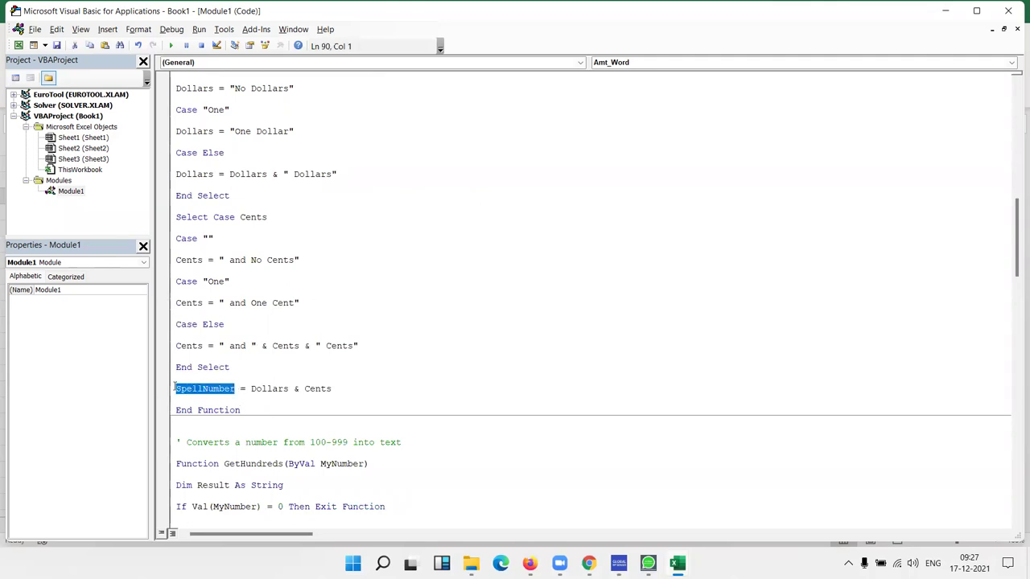
pyautogui.write('Amt_Word')
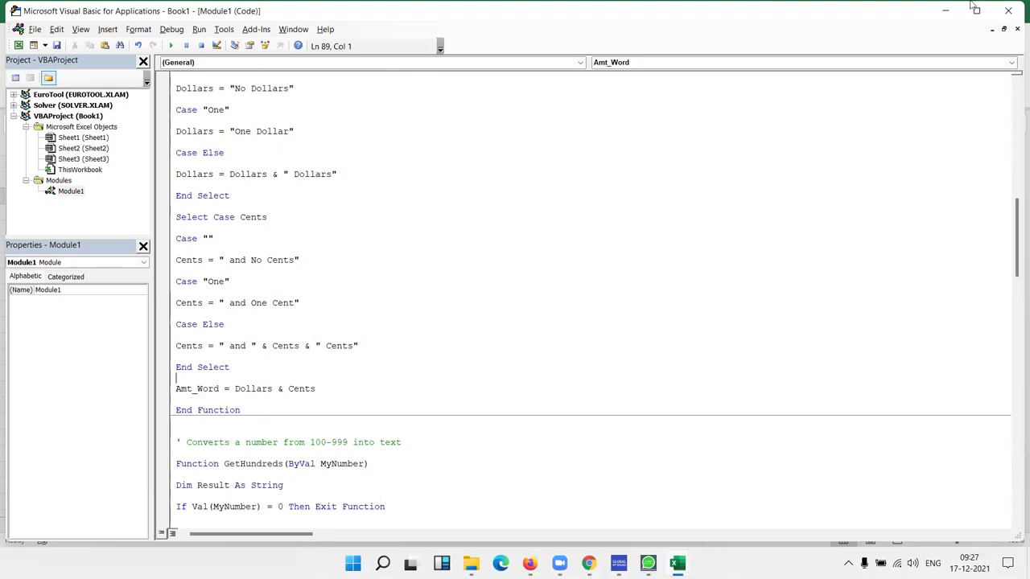
# Back in Excel, enter =Amt_Word(A3) in B3 so it shows 'One Hundred Dollars and No Cents'
pyautogui.click(948, 11)
pyautogui.write('=')
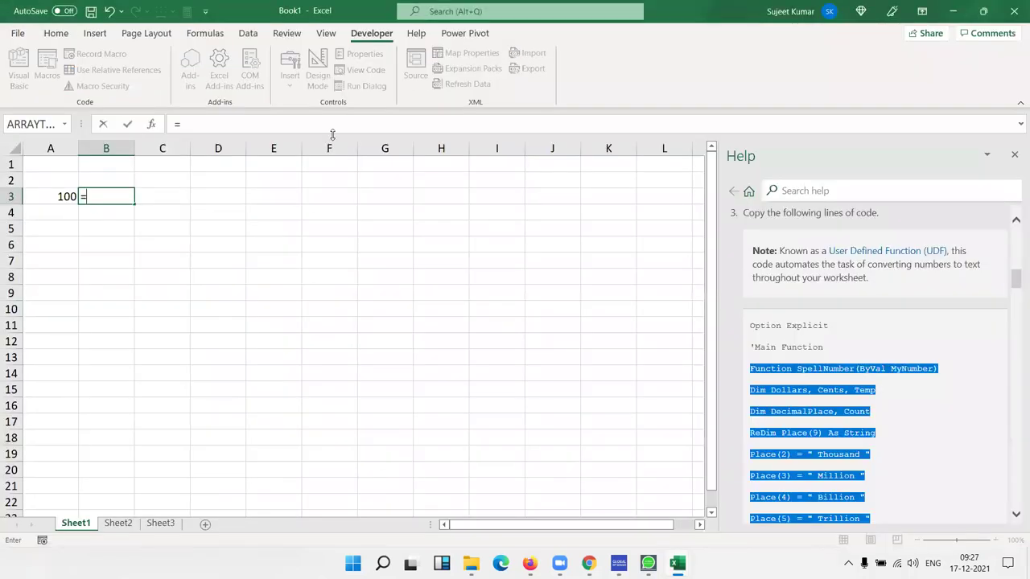
pyautogui.write('am')
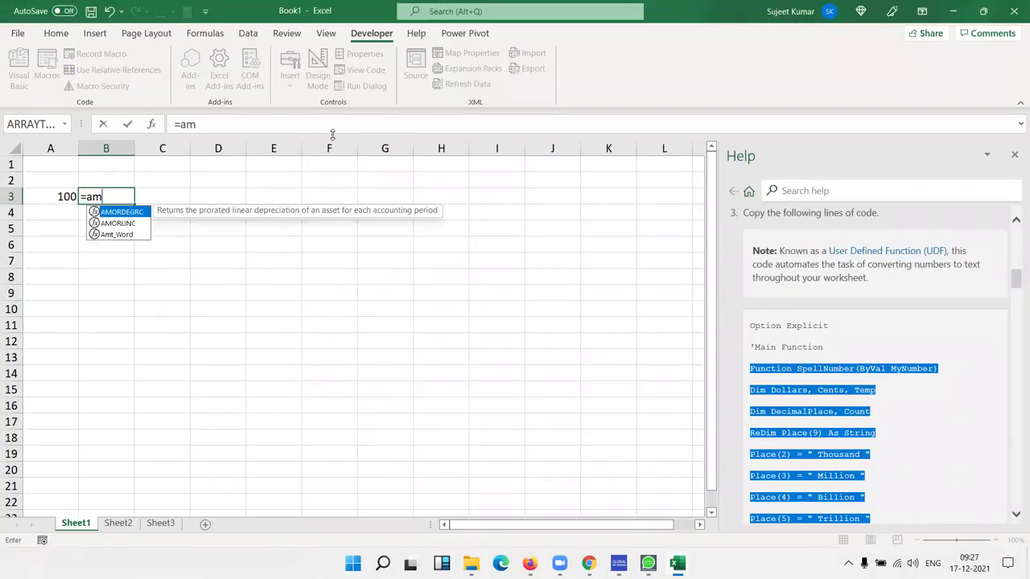
pyautogui.press('BackSpace')
pyautogui.write('mt')
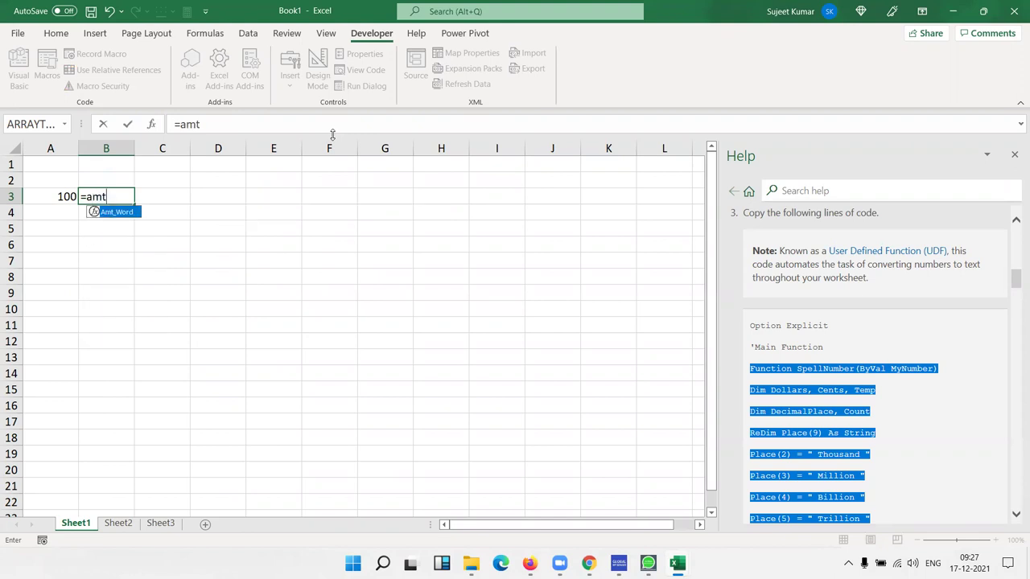
pyautogui.press('Tab')
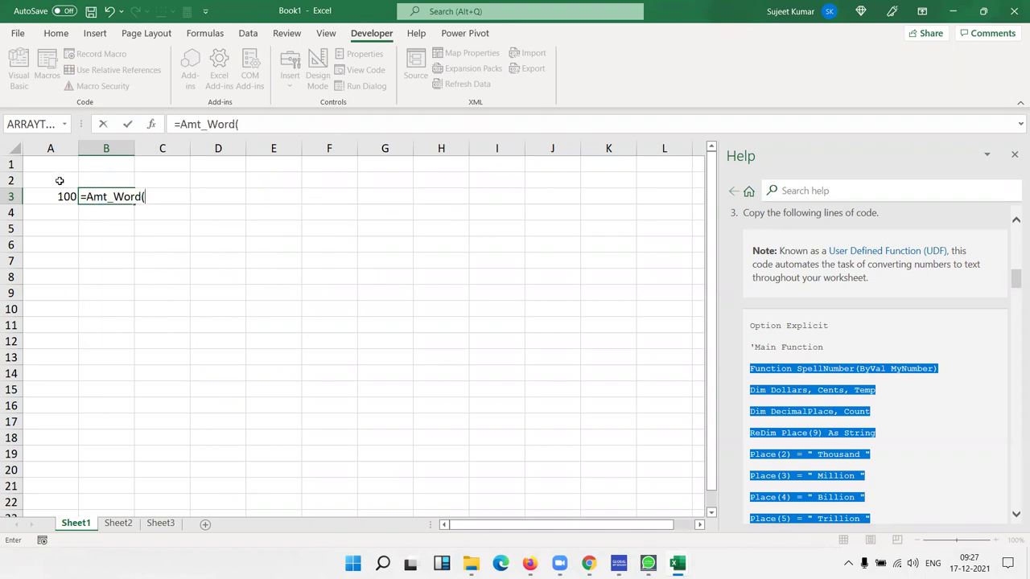
pyautogui.click(61, 196)
pyautogui.press('Return')
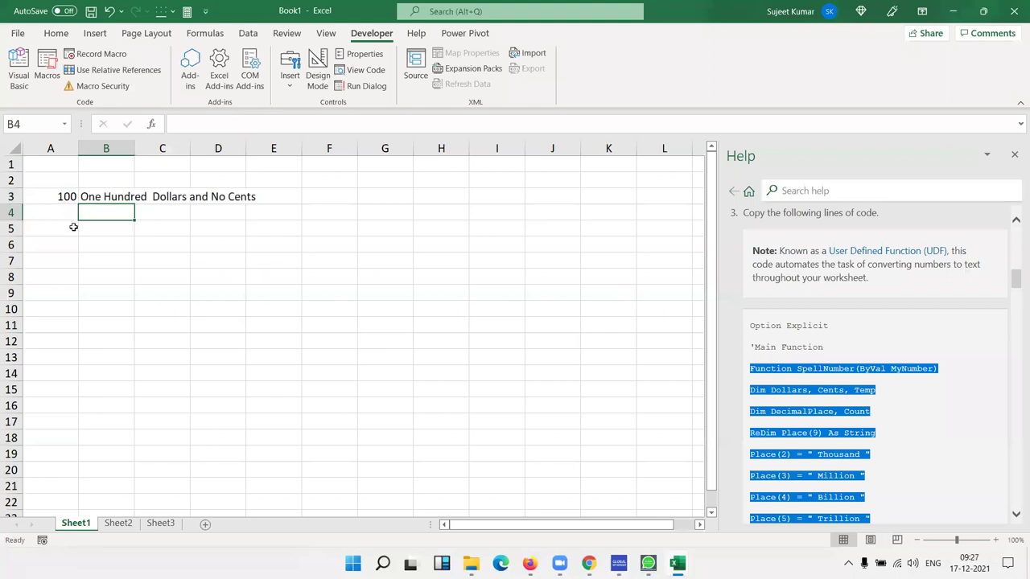
pyautogui.click(137, 246)
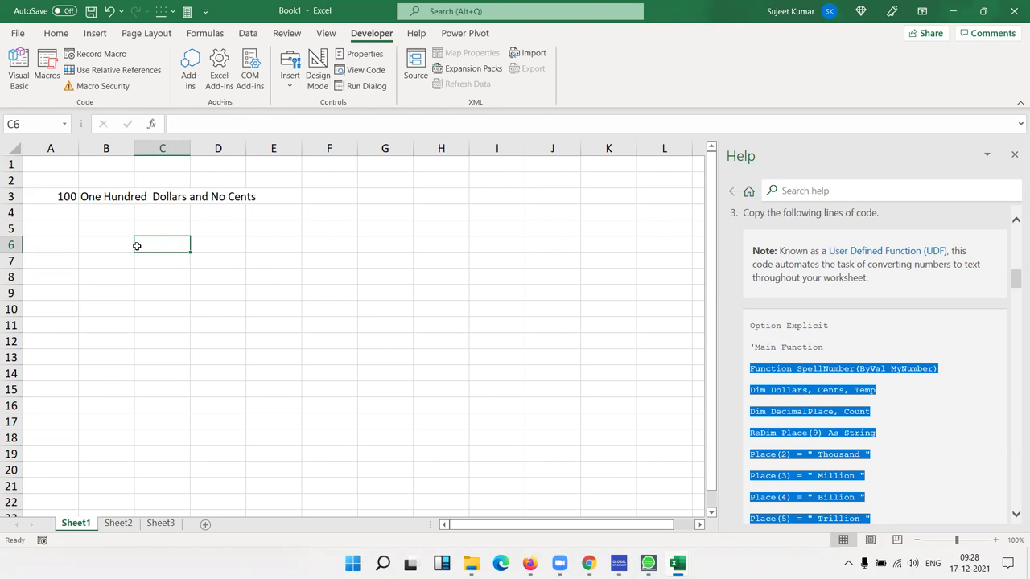
# In Module1, blank the 'No Dollars' text and change 'One Dollar' and 'Dollars' to Rupees
pyautogui.hotkey('alt', 'F11')
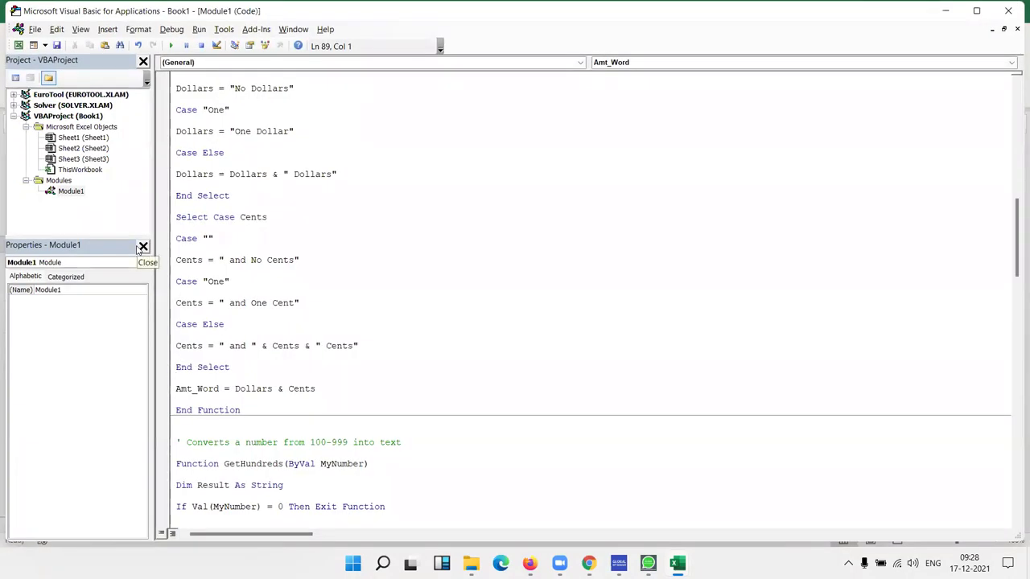
pyautogui.scroll(5, 276, 174)
pyautogui.scroll(6, 278, 173)
pyautogui.scroll(10, 321, 209)
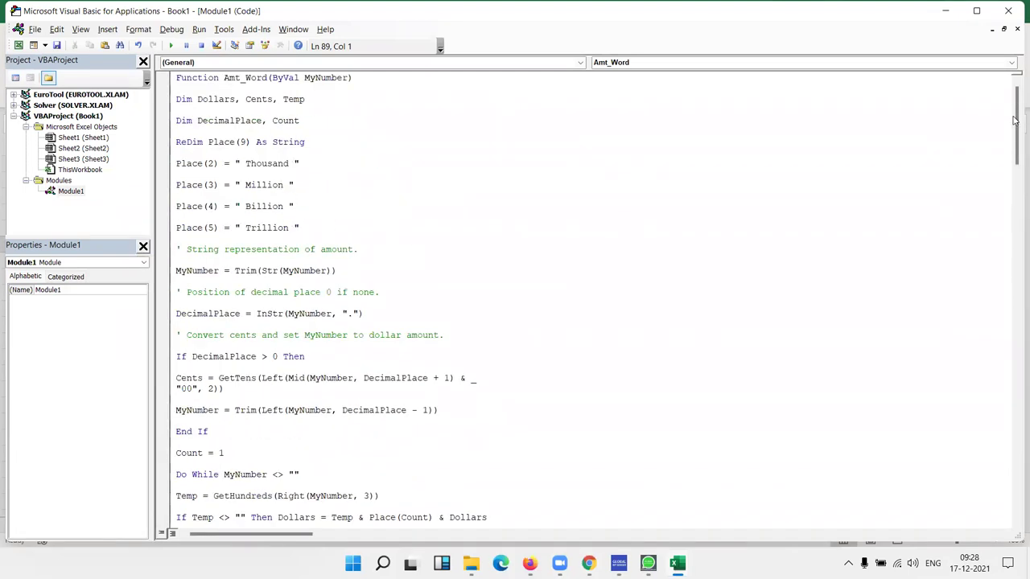
pyautogui.moveTo(1015, 121); pyautogui.dragTo(1014, 200)
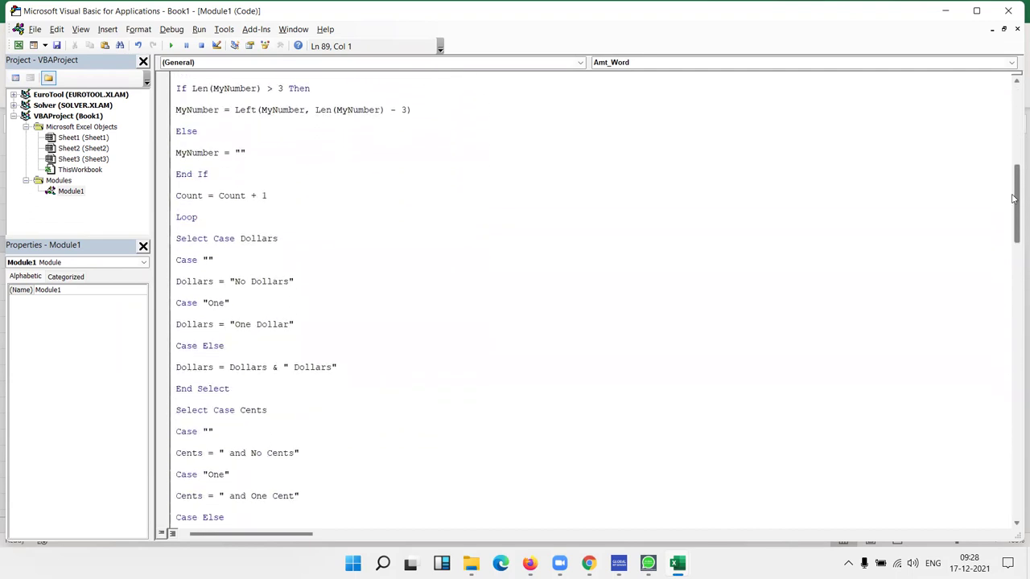
pyautogui.click(234, 282)
pyautogui.moveTo(234, 282); pyautogui.dragTo(288, 281)
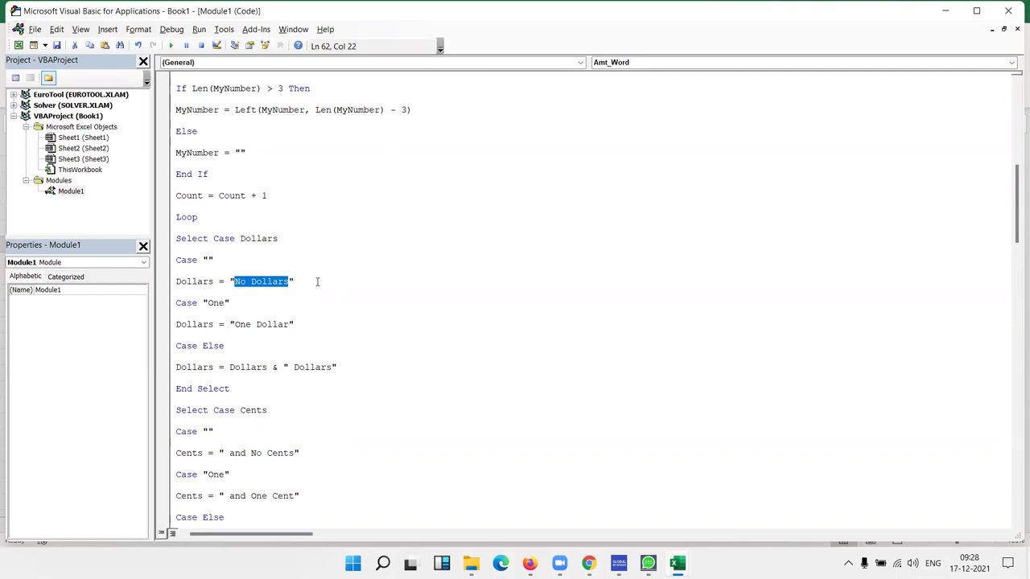
pyautogui.press('Delete')
pyautogui.doubleClick(262, 327)
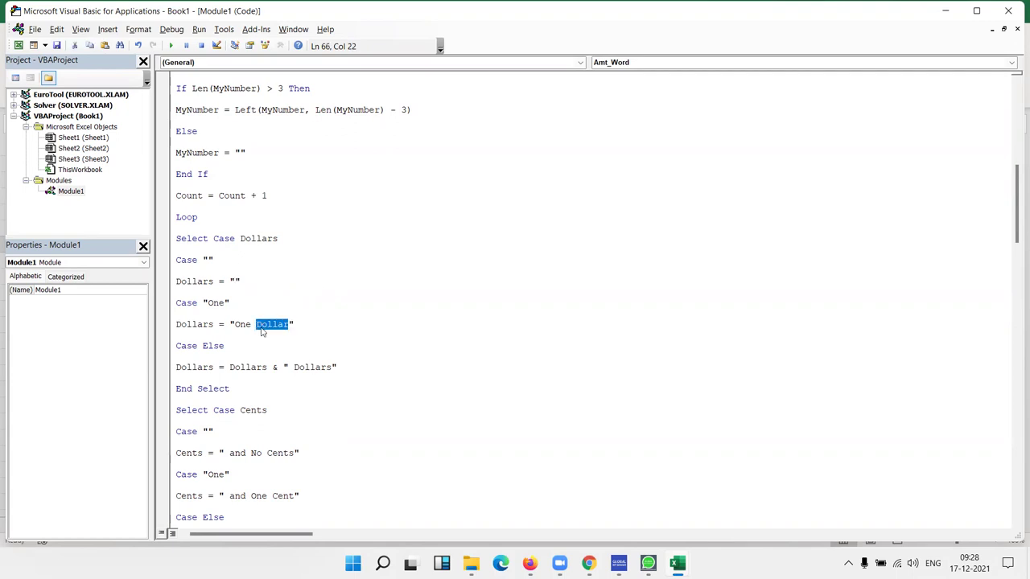
pyautogui.write('Rupees')
pyautogui.doubleClick(300, 368)
pyautogui.write('Rupees')
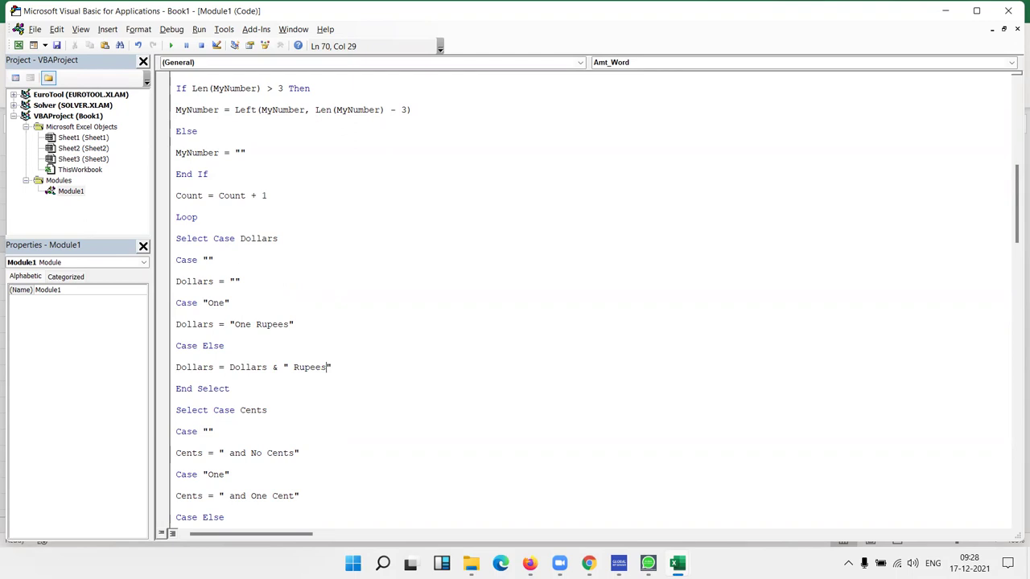
# Remove ' and No Cents', change the Cent and Cents labels to Paisa, and return to Excel
pyautogui.moveTo(299, 394); pyautogui.dragTo(270, 412)
pyautogui.click(338, 464)
pyautogui.moveTo(223, 453); pyautogui.dragTo(295, 453)
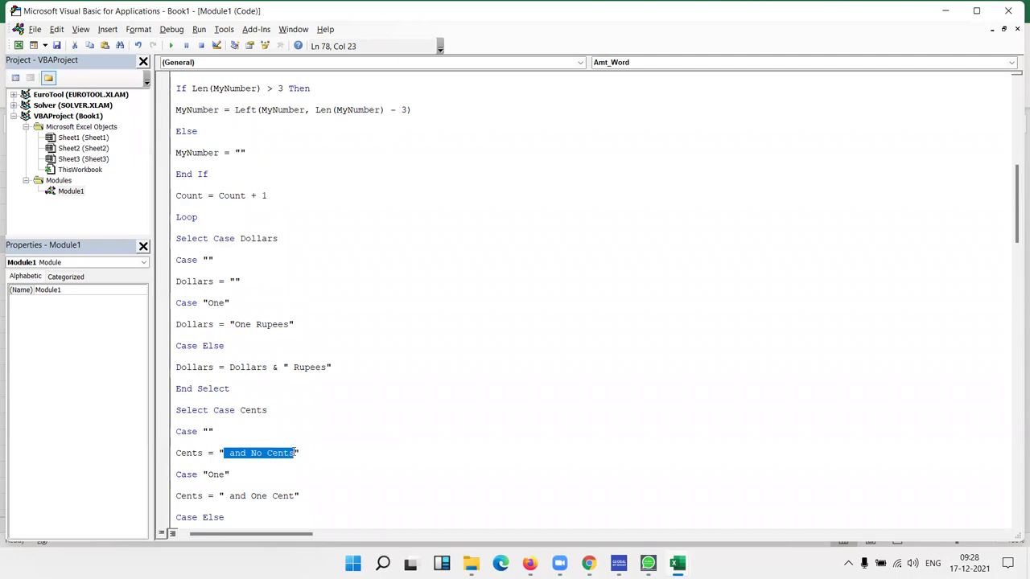
pyautogui.press('Delete')
pyautogui.press('Delete')
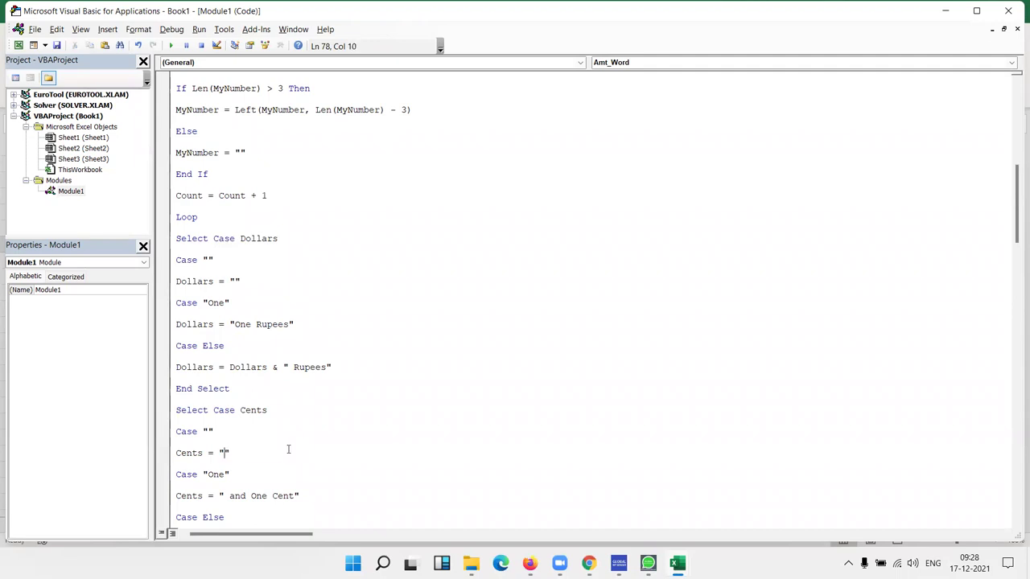
pyautogui.click(332, 477)
pyautogui.doubleClick(283, 496)
pyautogui.write('Paisa')
pyautogui.moveTo(1014, 183); pyautogui.dragTo(936, 221)
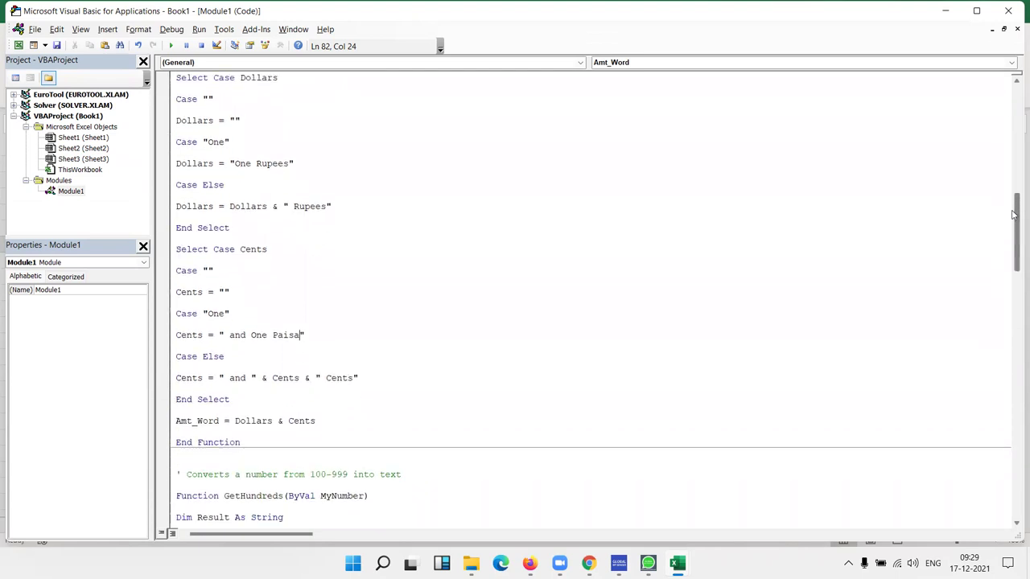
pyautogui.doubleClick(341, 335)
pyautogui.write('Pais')
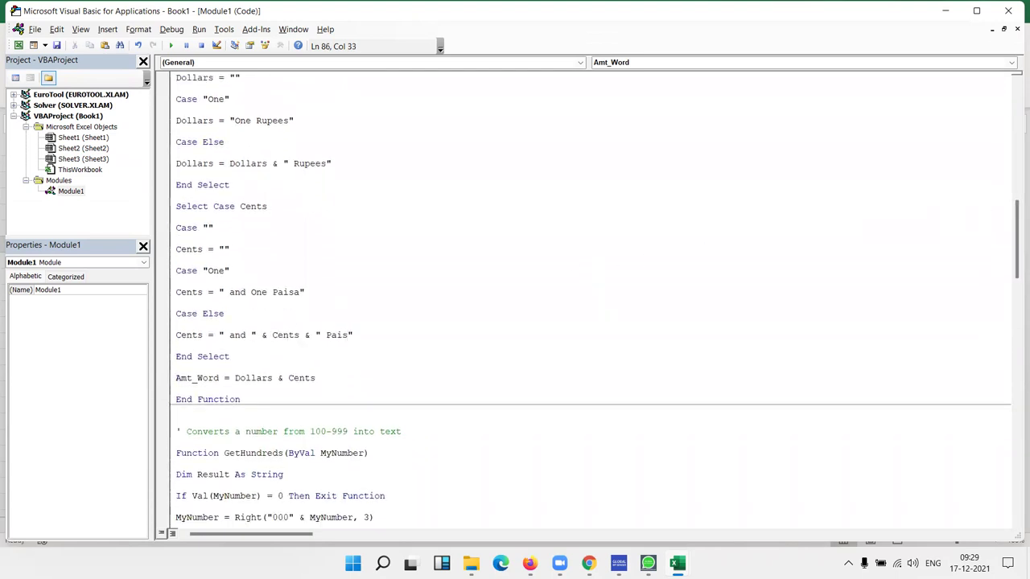
pyautogui.write('a')
pyautogui.scroll(-1, 876, 319)
pyautogui.scroll(-1, 873, 319)
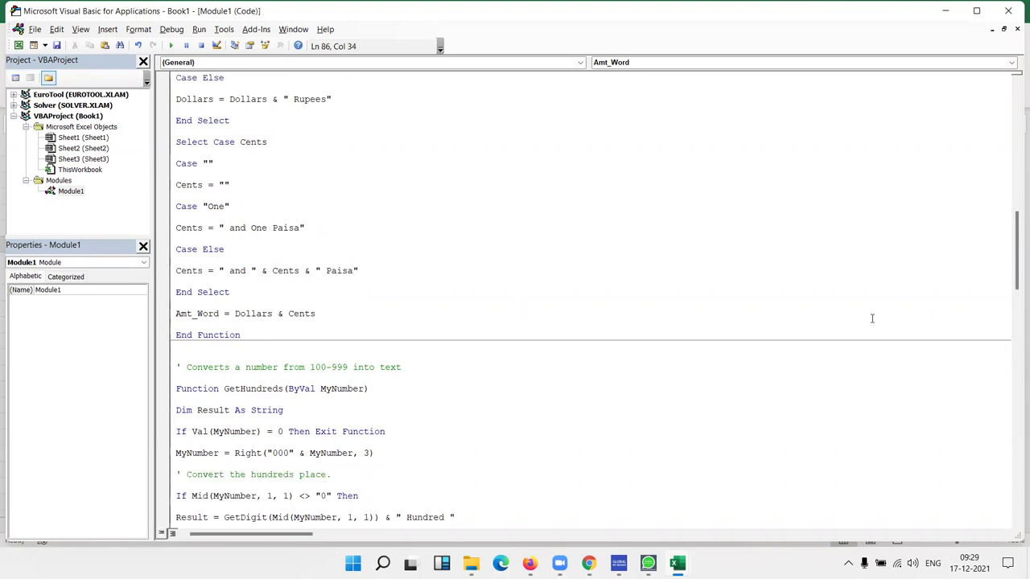
pyautogui.scroll(1, 871, 319)
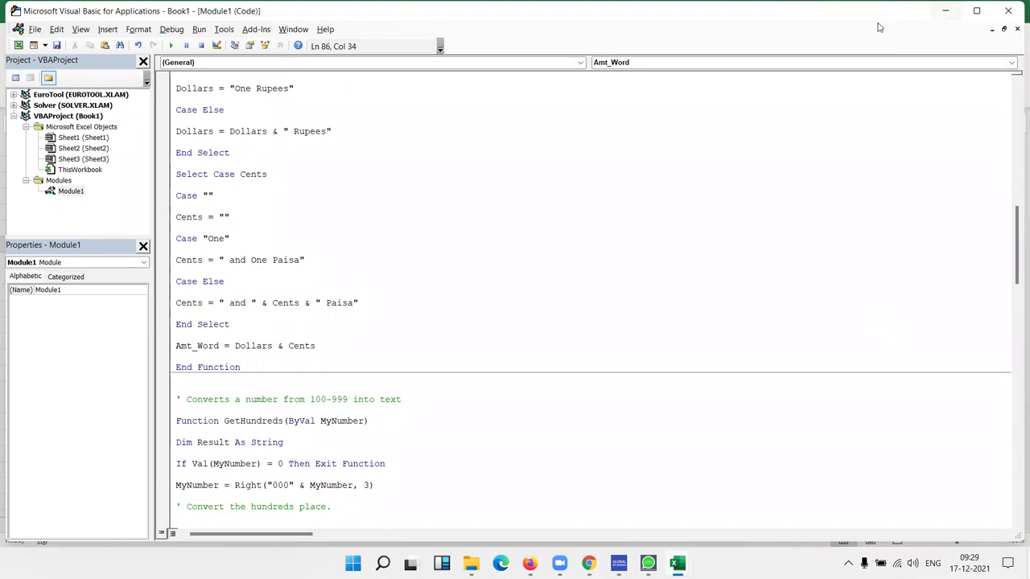
pyautogui.hotkey('alt', 'F11')
# Re-enter B3's Amt_Word formula so it recalculates to show Rupees
pyautogui.click(111, 198)
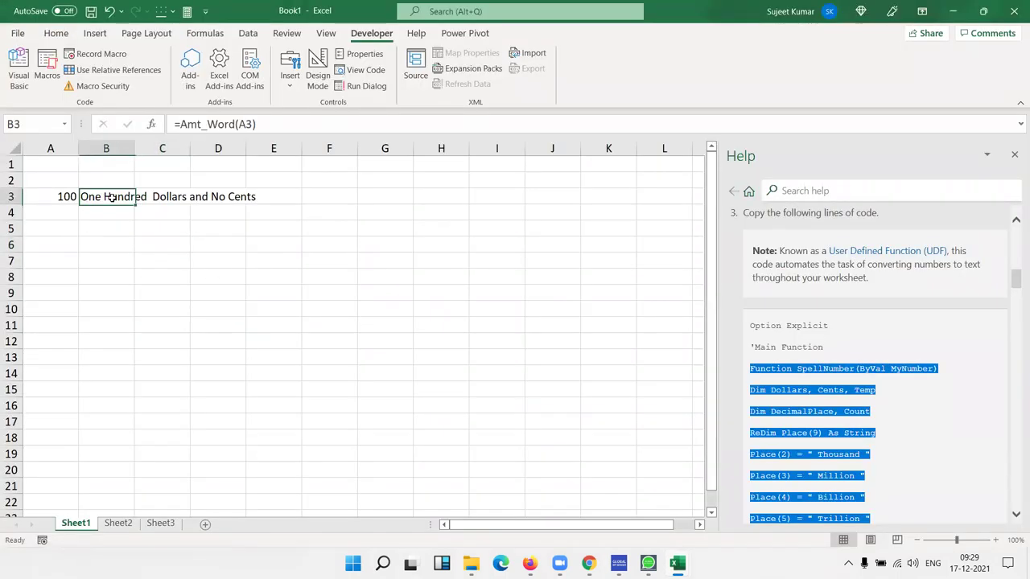
pyautogui.doubleClick(111, 198)
pyautogui.press('Return')
pyautogui.click(130, 299)
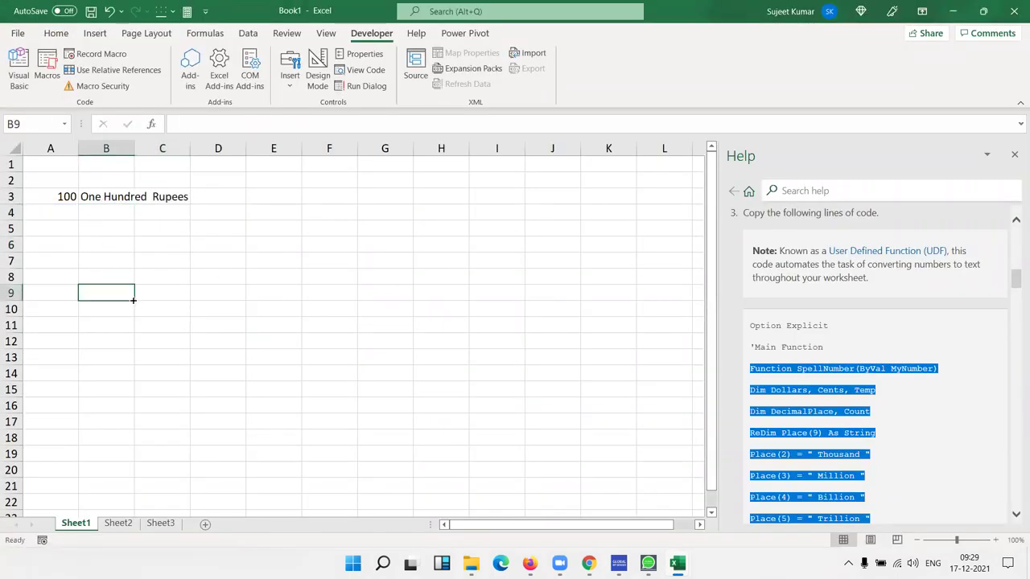
# Change B3 to =Amt_Word(A3)&" Only", then bring up Module1 in the VBA editor
pyautogui.click(116, 199)
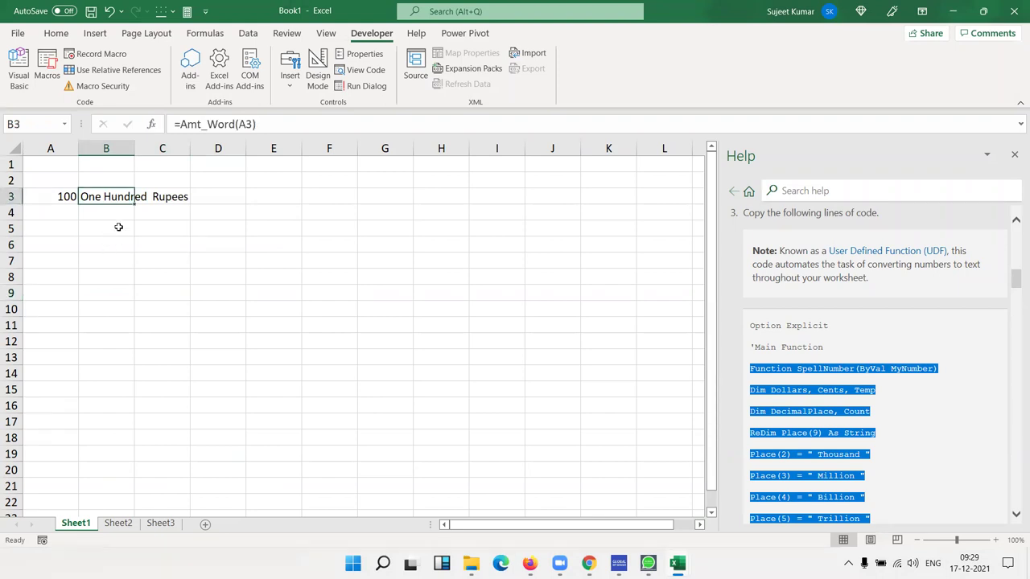
pyautogui.click(303, 129)
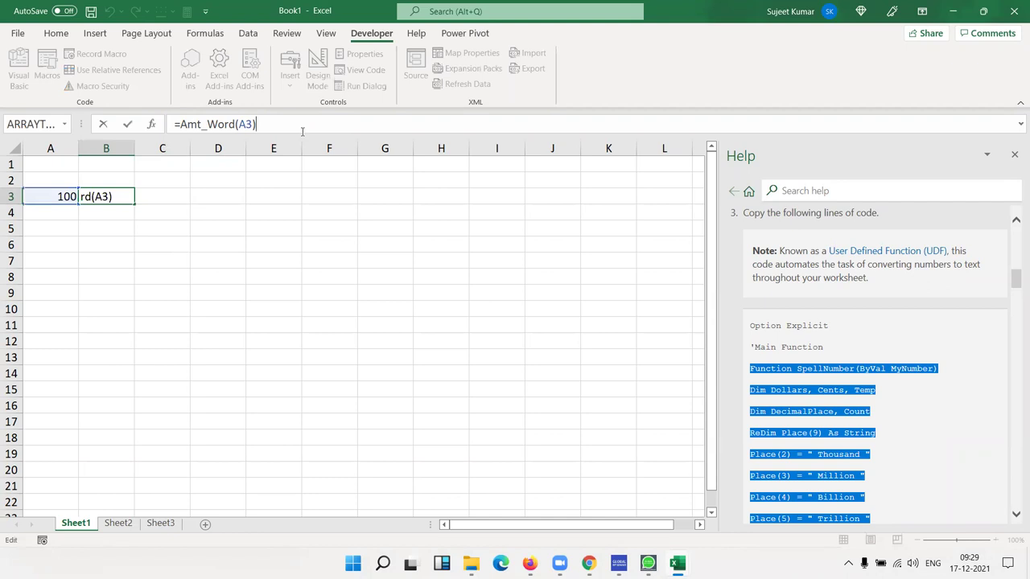
pyautogui.write('*')
pyautogui.press('BackSpace')
pyautogui.write('&"')
pyautogui.write(' O')
pyautogui.write('nly')
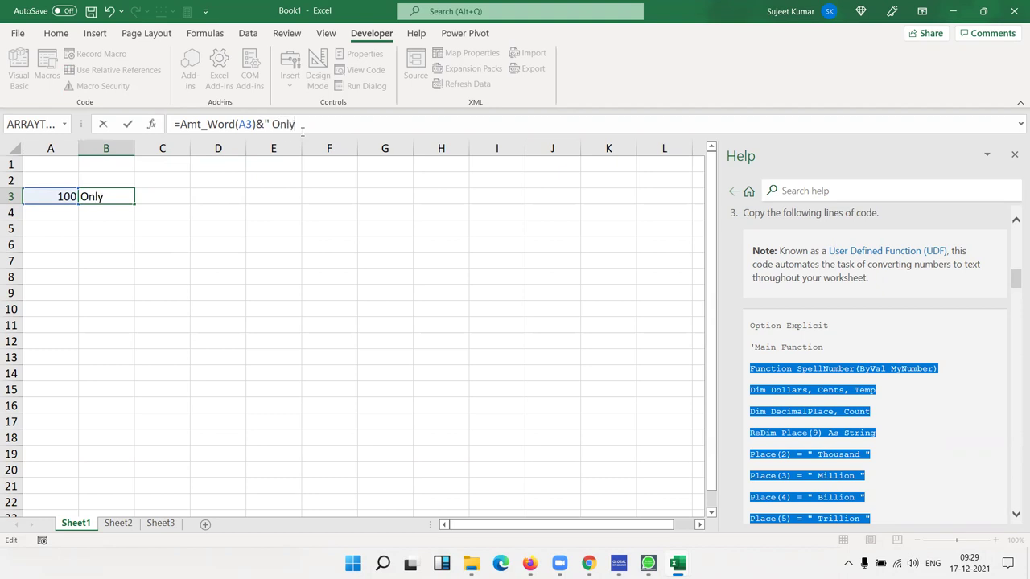
pyautogui.write('"')
pyautogui.press('Return')
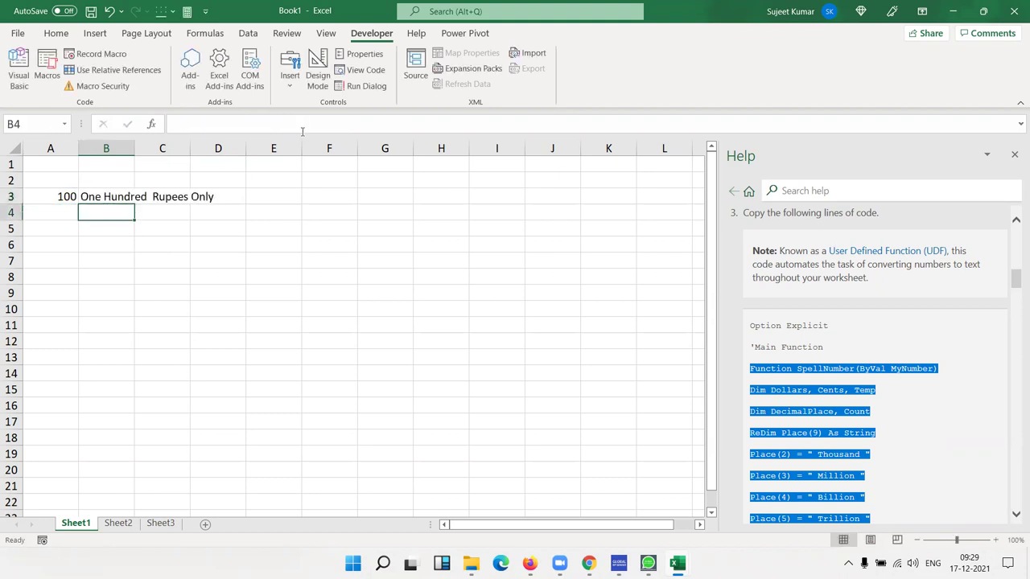
pyautogui.press('Up')
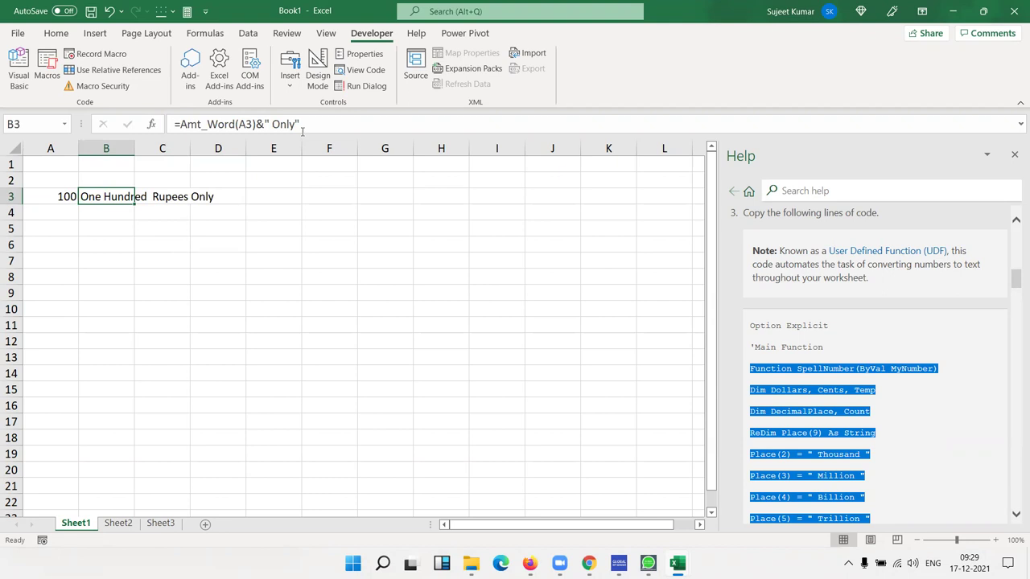
pyautogui.hotkey('alt', 'F11')
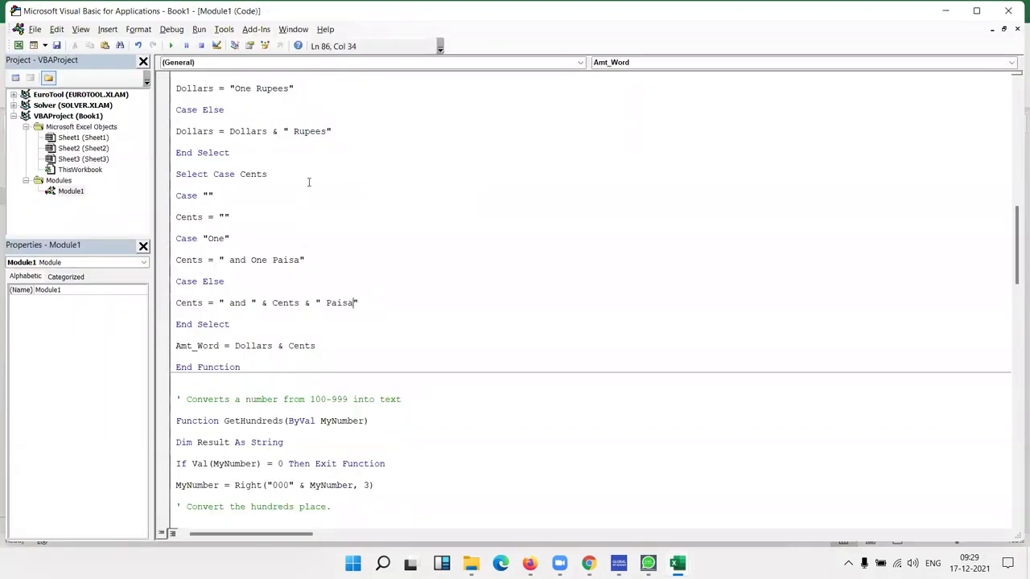
# Try adding 'Only' after Rupees in the code, remove it again, and scroll through the module
pyautogui.click(328, 131)
pyautogui.write('Only')
pyautogui.press('BackSpace')
pyautogui.press('BackSpace')
pyautogui.press('BackSpace')
pyautogui.scroll(2, 391, 193)
pyautogui.scroll(4, 388, 201)
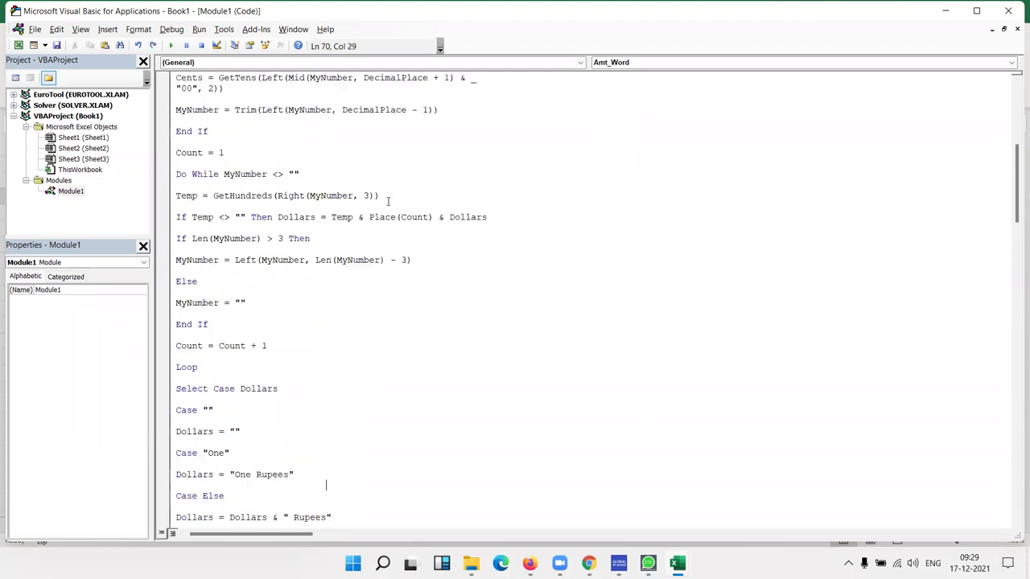
pyautogui.scroll(5, 388, 201)
pyautogui.scroll(-5, 387, 201)
pyautogui.scroll(-12, 391, 195)
pyautogui.scroll(-9, 390, 196)
pyautogui.scroll(-9, 390, 194)
pyautogui.scroll(-2, 390, 194)
pyautogui.scroll(-1, 390, 195)
pyautogui.scroll(-1, 390, 196)
pyautogui.scroll(3, 394, 193)
pyautogui.scroll(3, 394, 194)
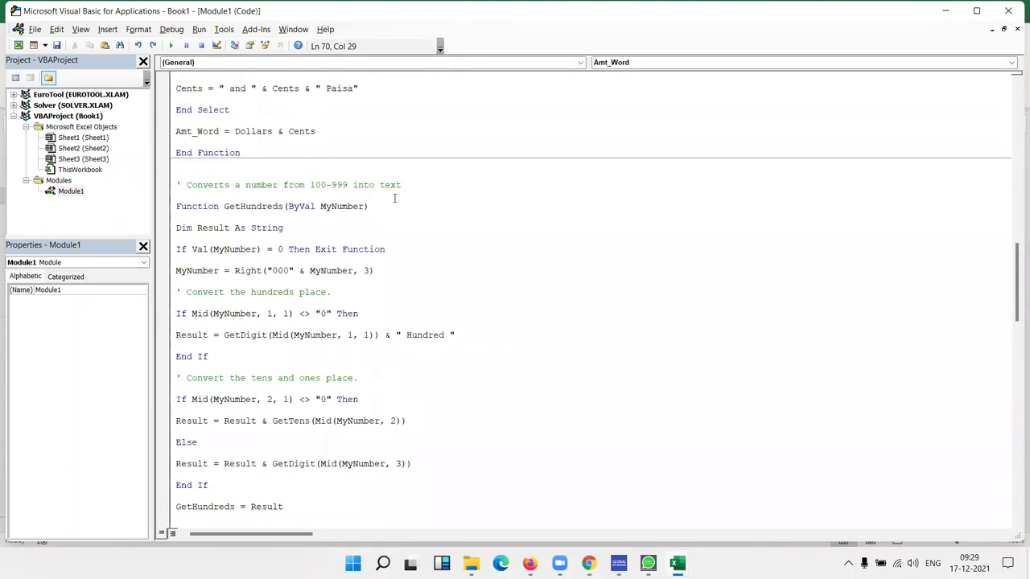
pyautogui.scroll(2, 394, 197)
# Return to Excel and inspect the formula in B3
pyautogui.hotkey('alt', 'F11')
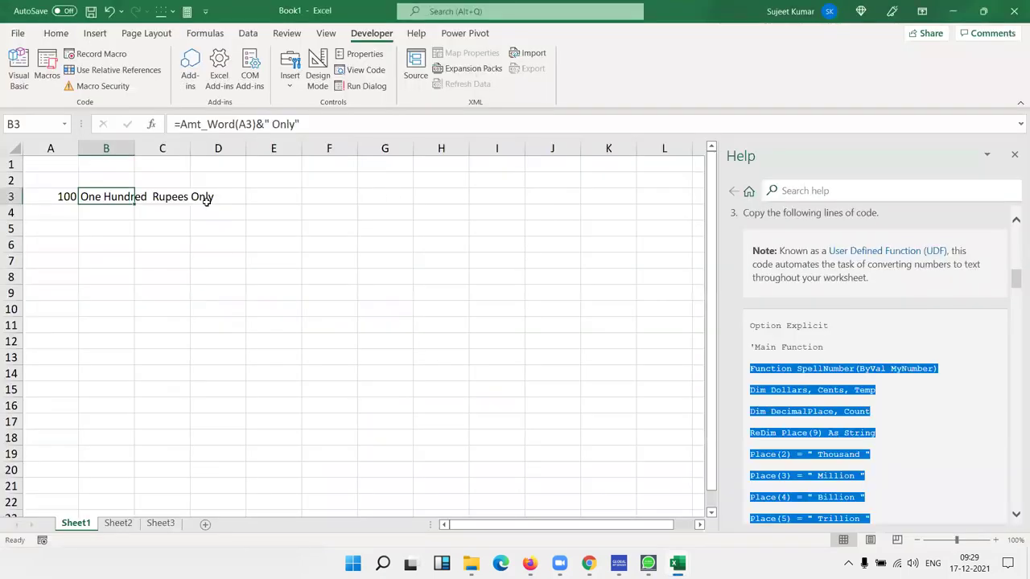
pyautogui.click(99, 226)
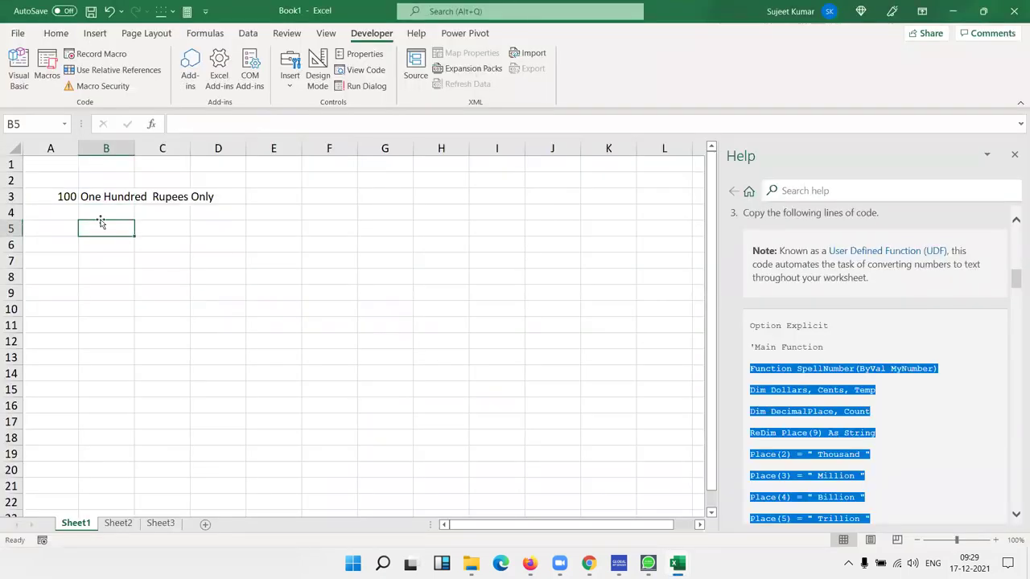
pyautogui.click(99, 199)
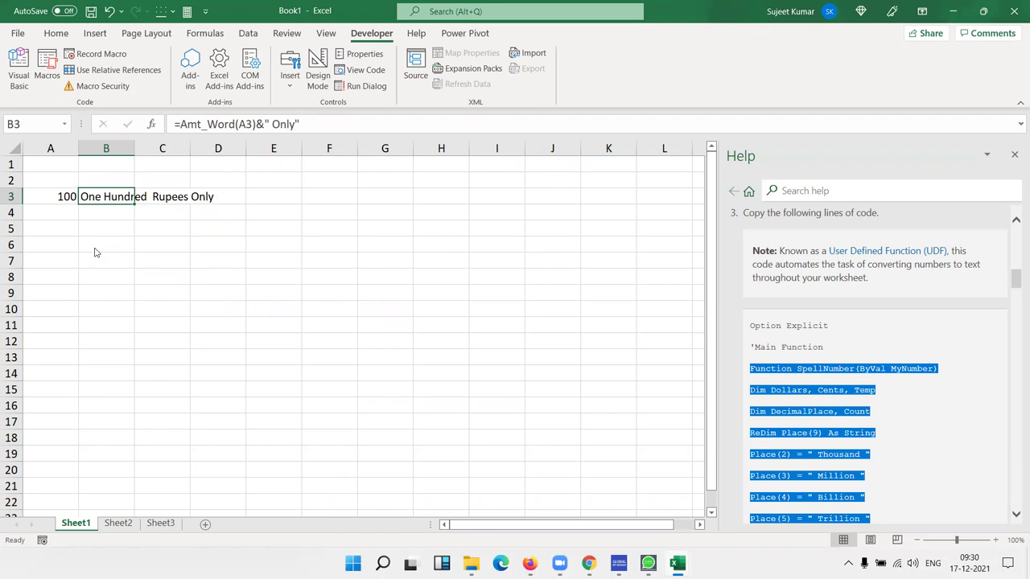
# Reopen the VBA code, review the GetDigit Case lines unchanged, and go back to Excel
pyautogui.hotkey('alt', 'F11')
pyautogui.scroll(-2, 381, 335)
pyautogui.scroll(-4, 387, 331)
pyautogui.scroll(-6, 386, 330)
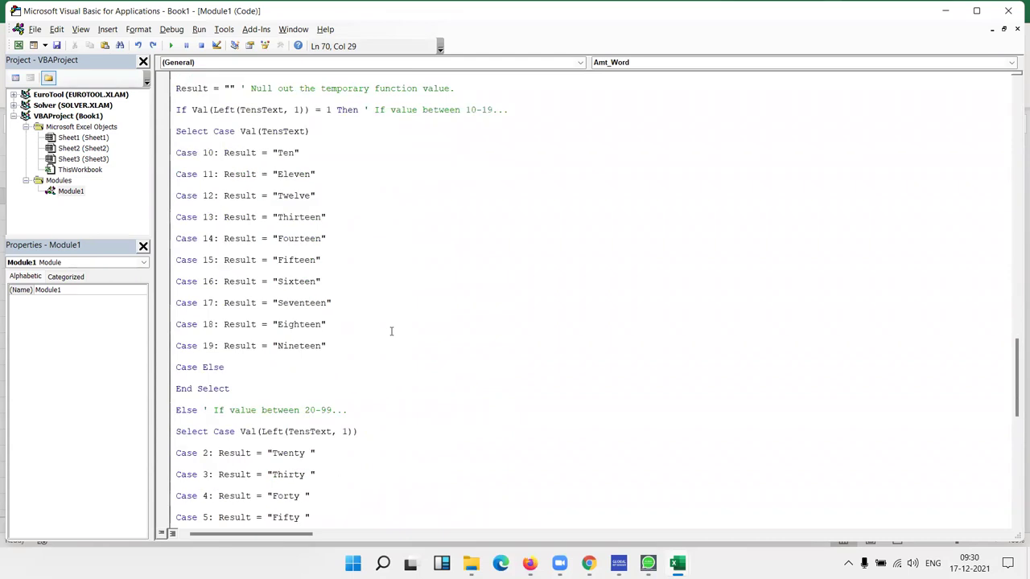
pyautogui.scroll(-4, 388, 335)
pyautogui.scroll(-2, 389, 336)
pyautogui.scroll(-4, 388, 335)
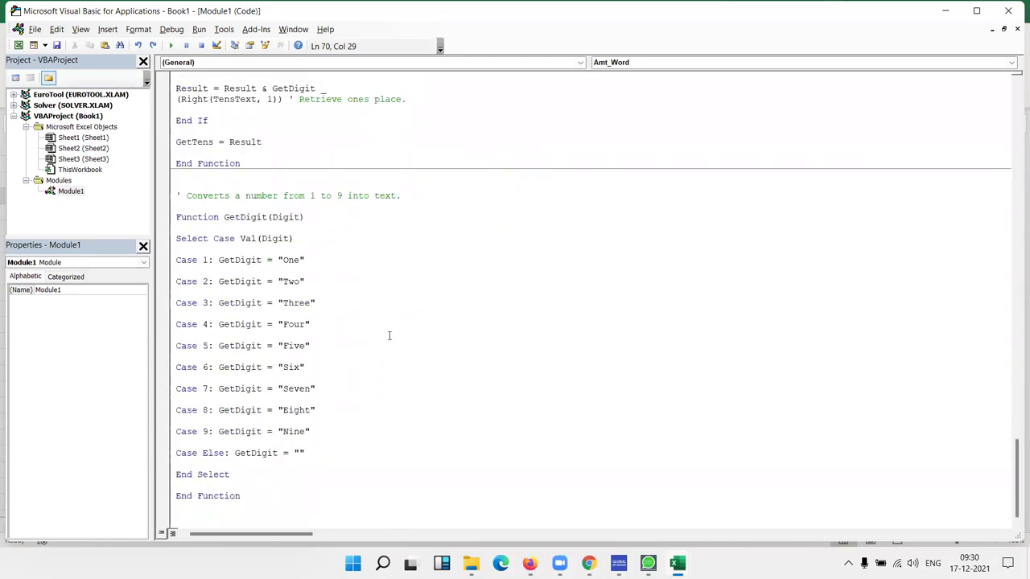
pyautogui.click(300, 260)
pyautogui.click(286, 356)
pyautogui.click(286, 380)
pyautogui.hotkey('alt', 'F11')
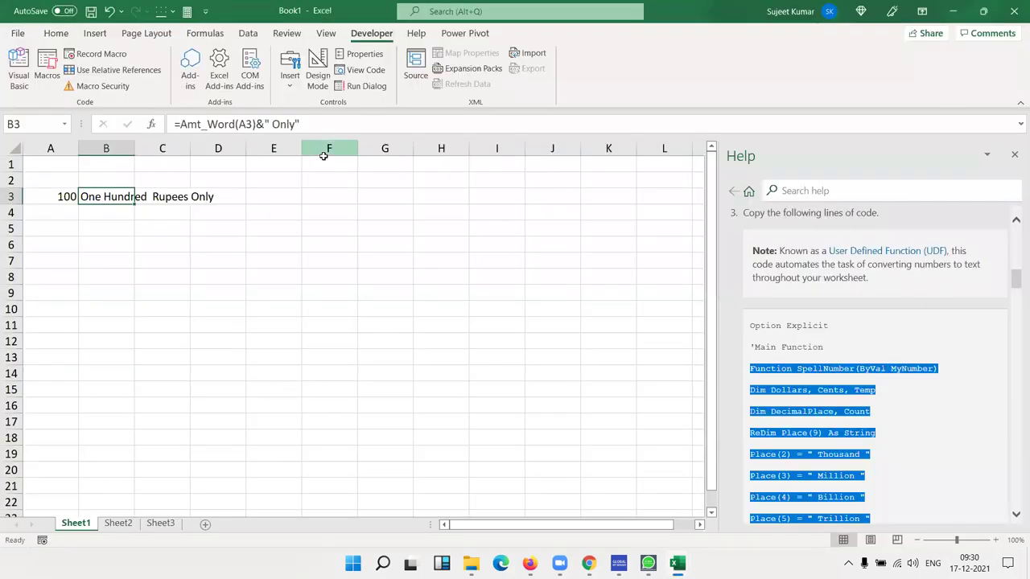
# Select F3 and browse the Home tab font list
pyautogui.click(312, 199)
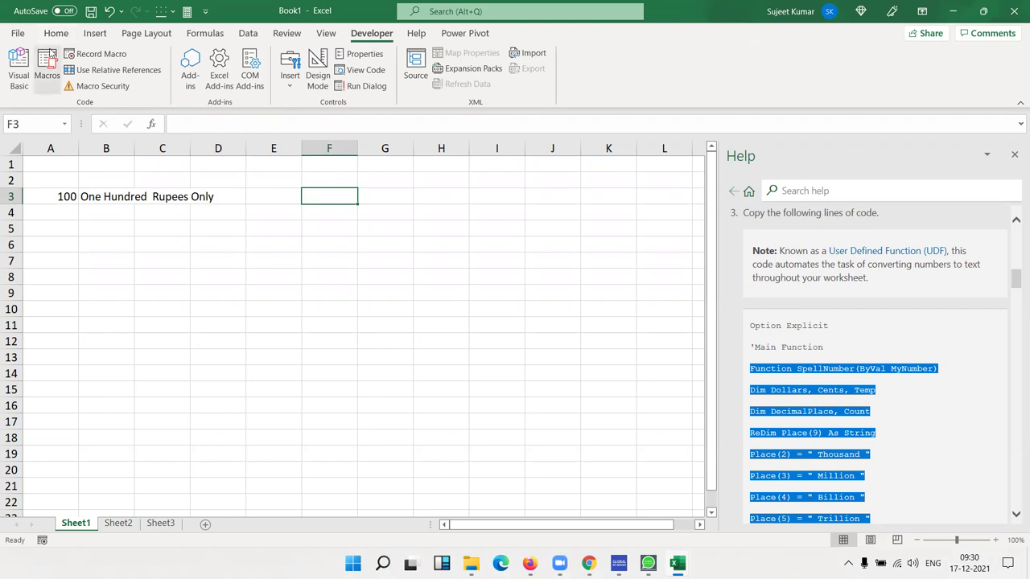
pyautogui.click(55, 33)
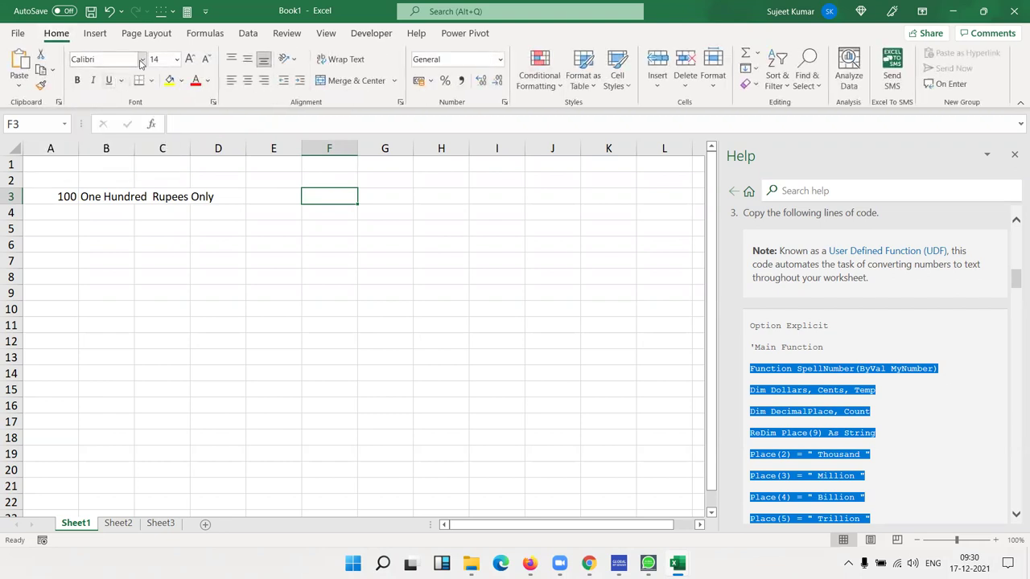
pyautogui.click(142, 59)
pyautogui.scroll(-5, 214, 223)
pyautogui.scroll(-7, 214, 223)
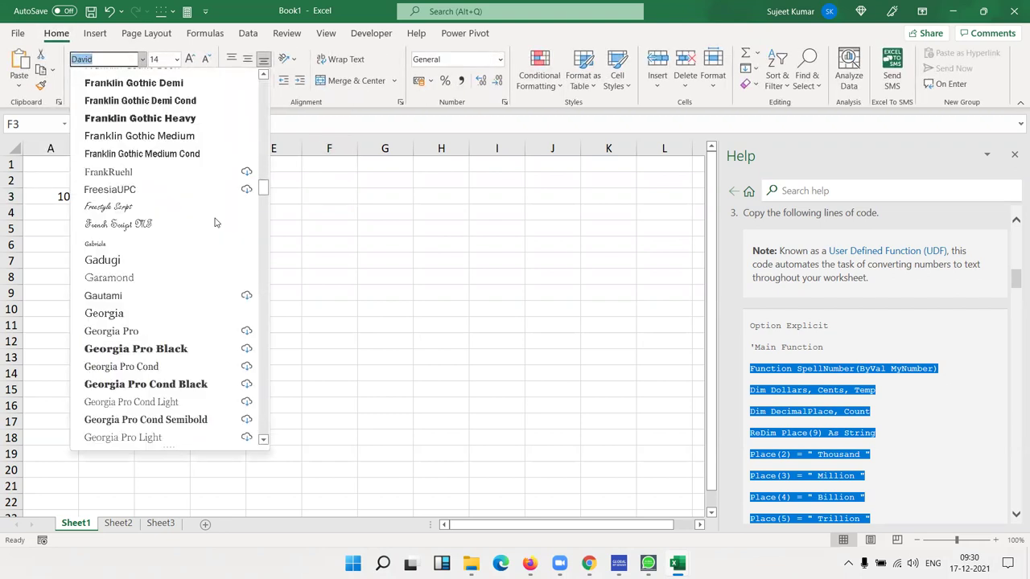
pyautogui.scroll(-7, 214, 223)
pyautogui.scroll(-3, 215, 223)
pyautogui.scroll(-3, 215, 223)
pyautogui.scroll(-7, 215, 223)
pyautogui.scroll(-3, 215, 223)
pyautogui.scroll(-5, 215, 223)
pyautogui.scroll(-7, 215, 223)
pyautogui.scroll(-3, 215, 223)
pyautogui.scroll(-3, 215, 223)
pyautogui.scroll(-7, 208, 224)
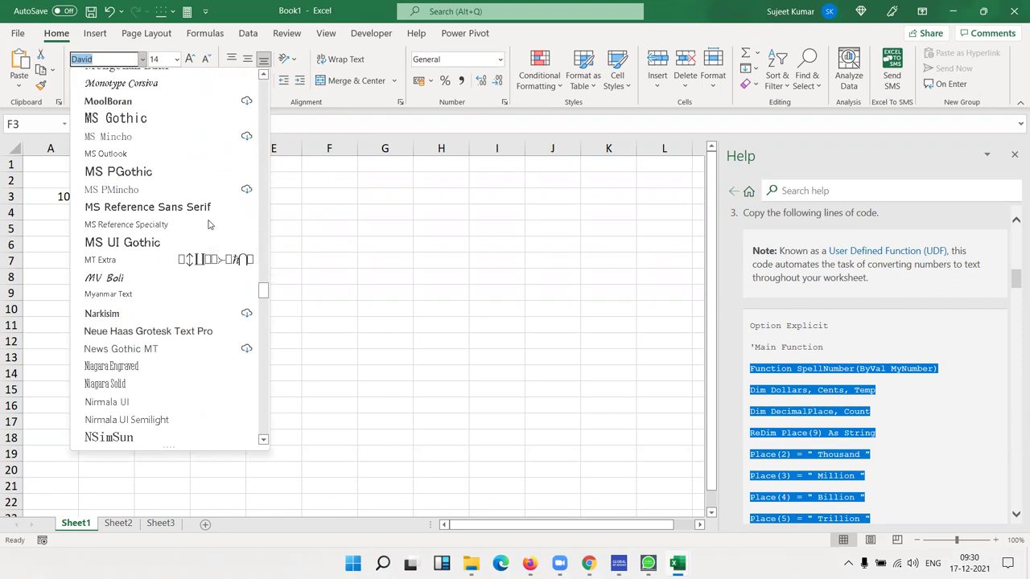
pyautogui.scroll(-3, 209, 225)
pyautogui.scroll(3, 209, 224)
pyautogui.scroll(-3, 209, 225)
pyautogui.scroll(-3, 208, 224)
pyautogui.scroll(-3, 208, 225)
pyautogui.scroll(-3, 208, 224)
pyautogui.scroll(-7, 208, 224)
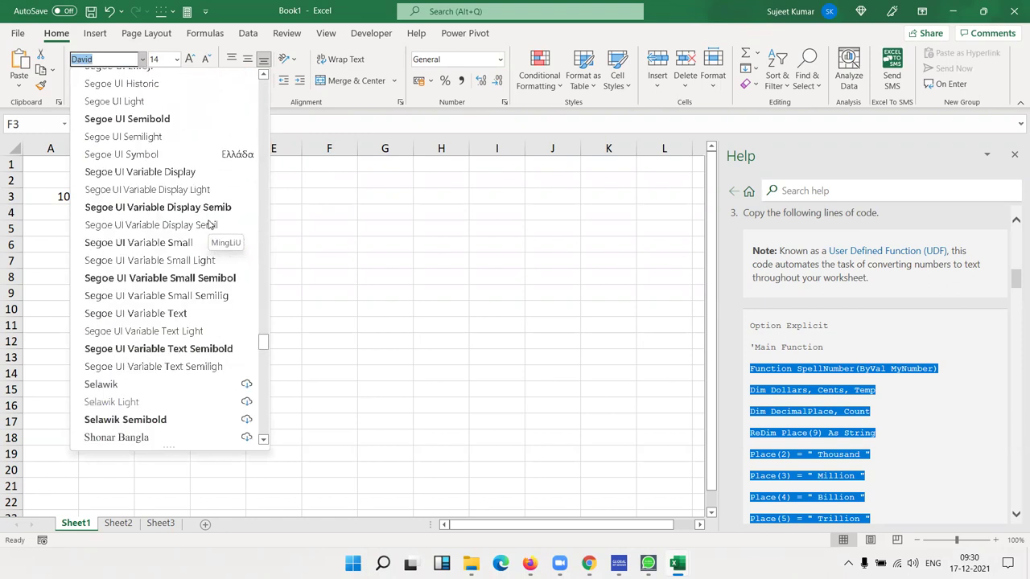
pyautogui.scroll(10, 208, 222)
# Search the font list for 'ku', then close it leaving Calibri unchanged
pyautogui.write('ku')
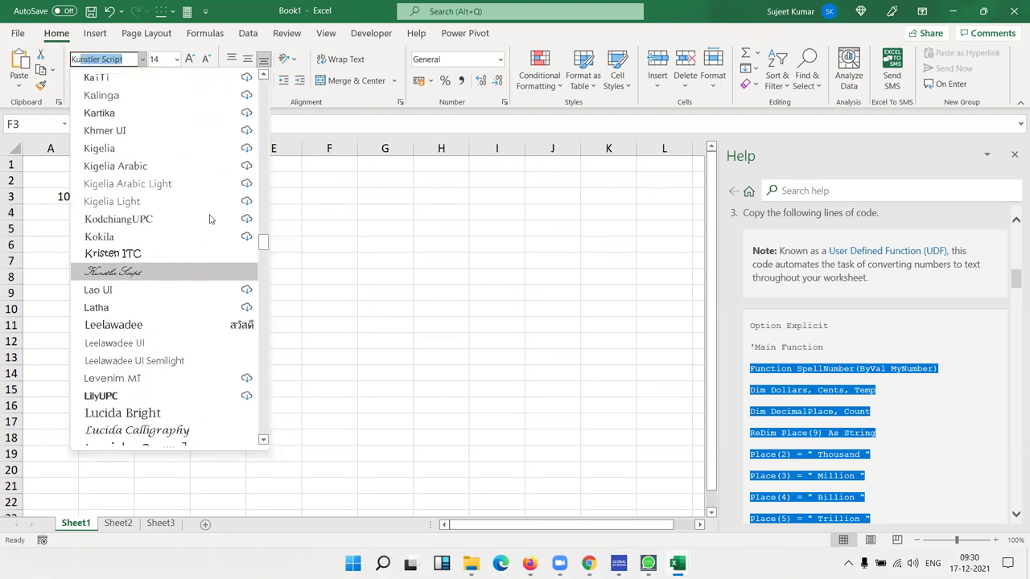
pyautogui.write('r')
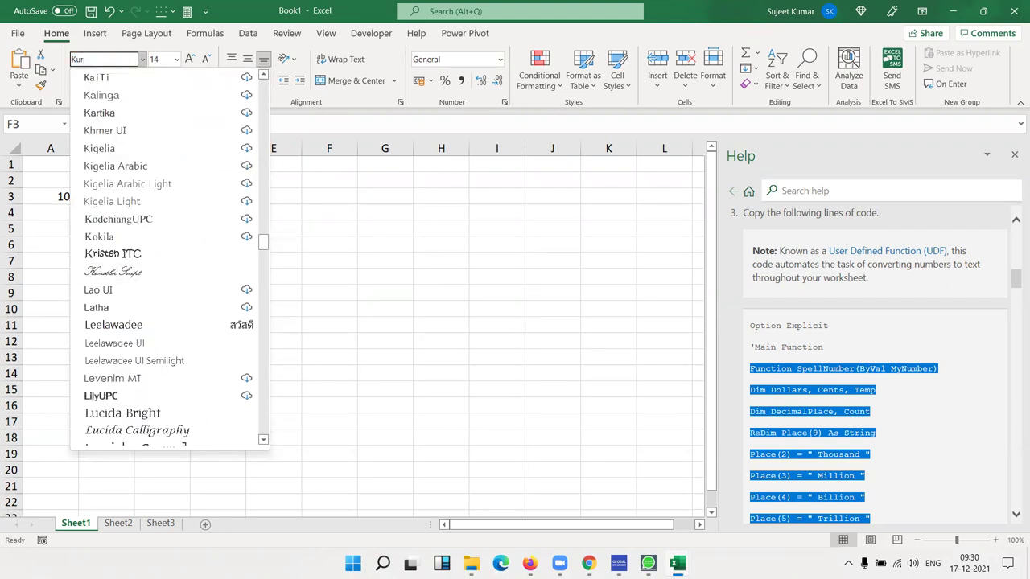
pyautogui.press('BackSpace')
pyautogui.press('BackSpace')
pyautogui.press('BackSpace')
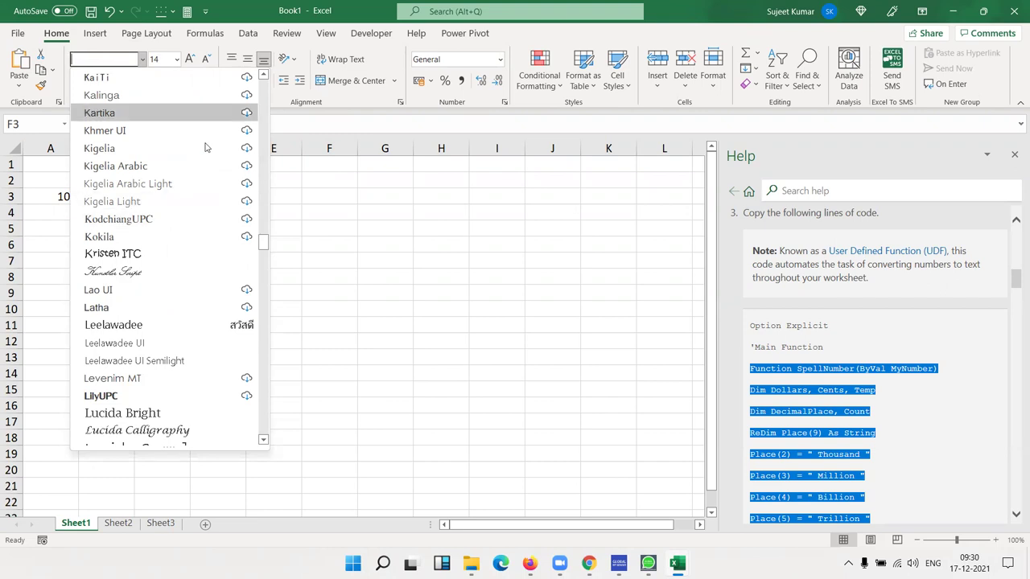
pyautogui.scroll(5, 207, 145)
pyautogui.scroll(5, 212, 161)
pyautogui.scroll(5, 211, 165)
pyautogui.scroll(5, 210, 164)
pyautogui.scroll(5, 211, 164)
pyautogui.scroll(5, 210, 163)
pyautogui.scroll(5, 211, 163)
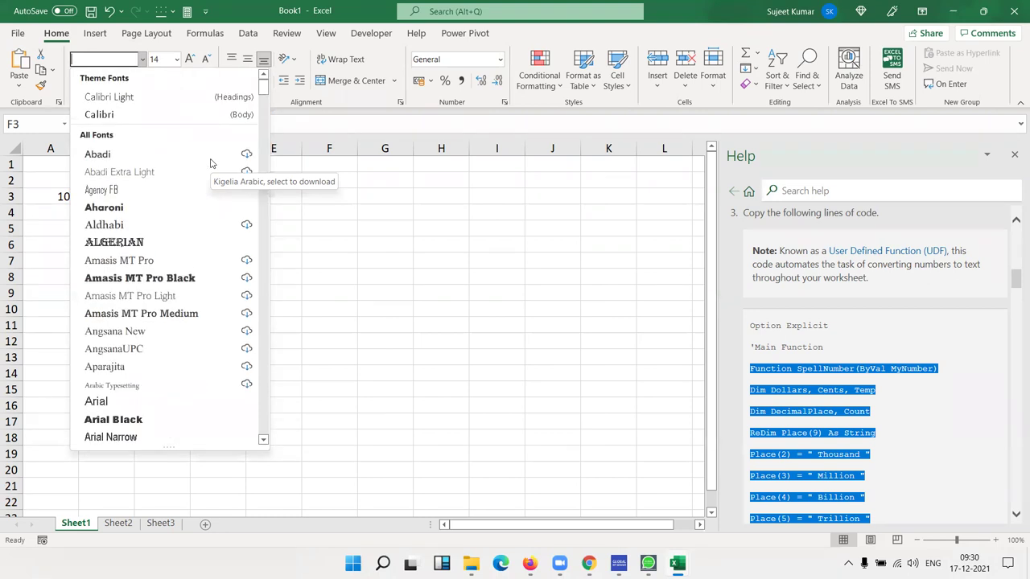
pyautogui.click(379, 238)
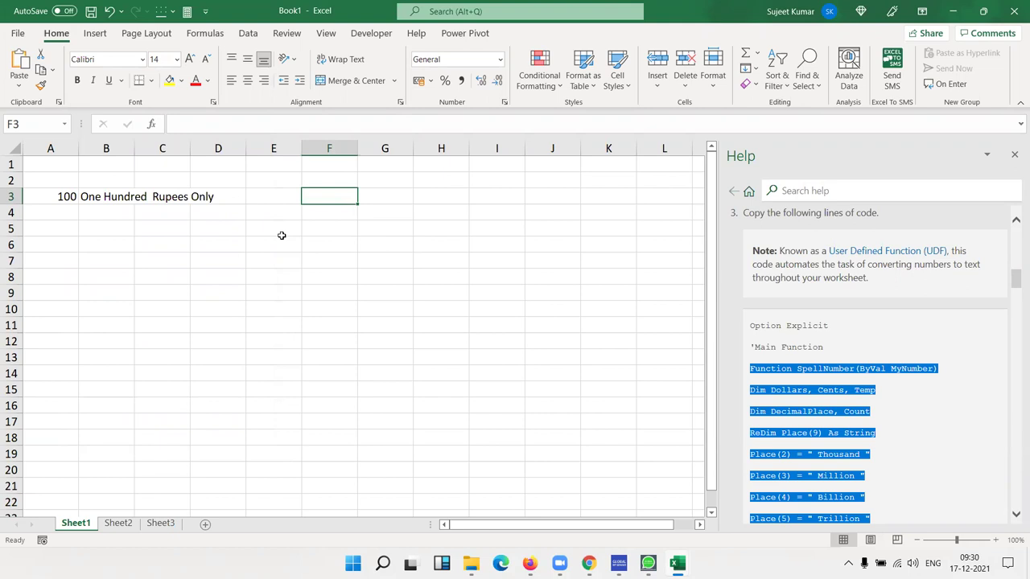
# Click into F3's contents, then toggle to the VBA editor and back to Excel
pyautogui.click(171, 124)
pyautogui.hotkey('alt', 'F11')
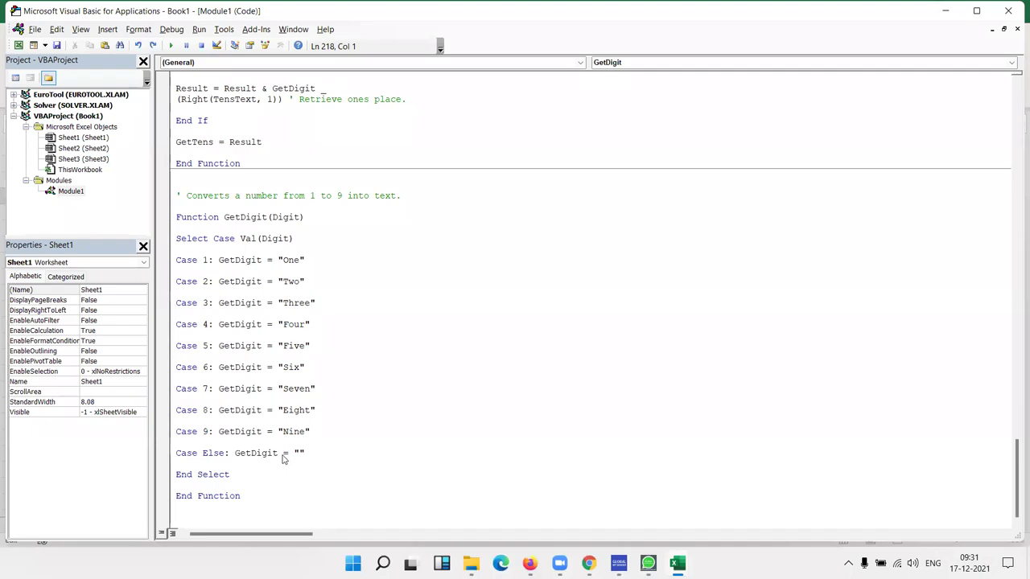
pyautogui.hotkey('alt', 'F11')
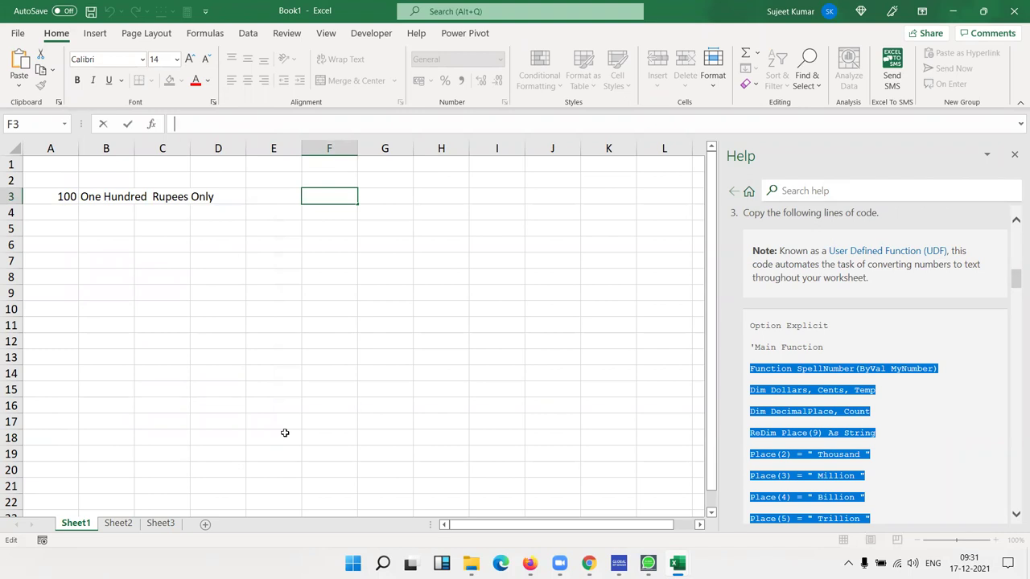
pyautogui.press('super+d')
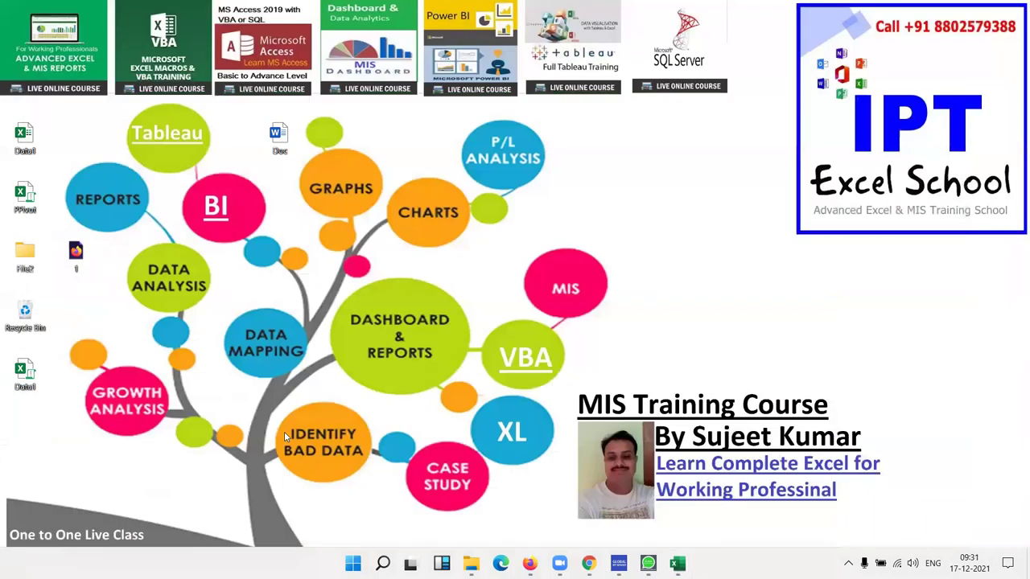